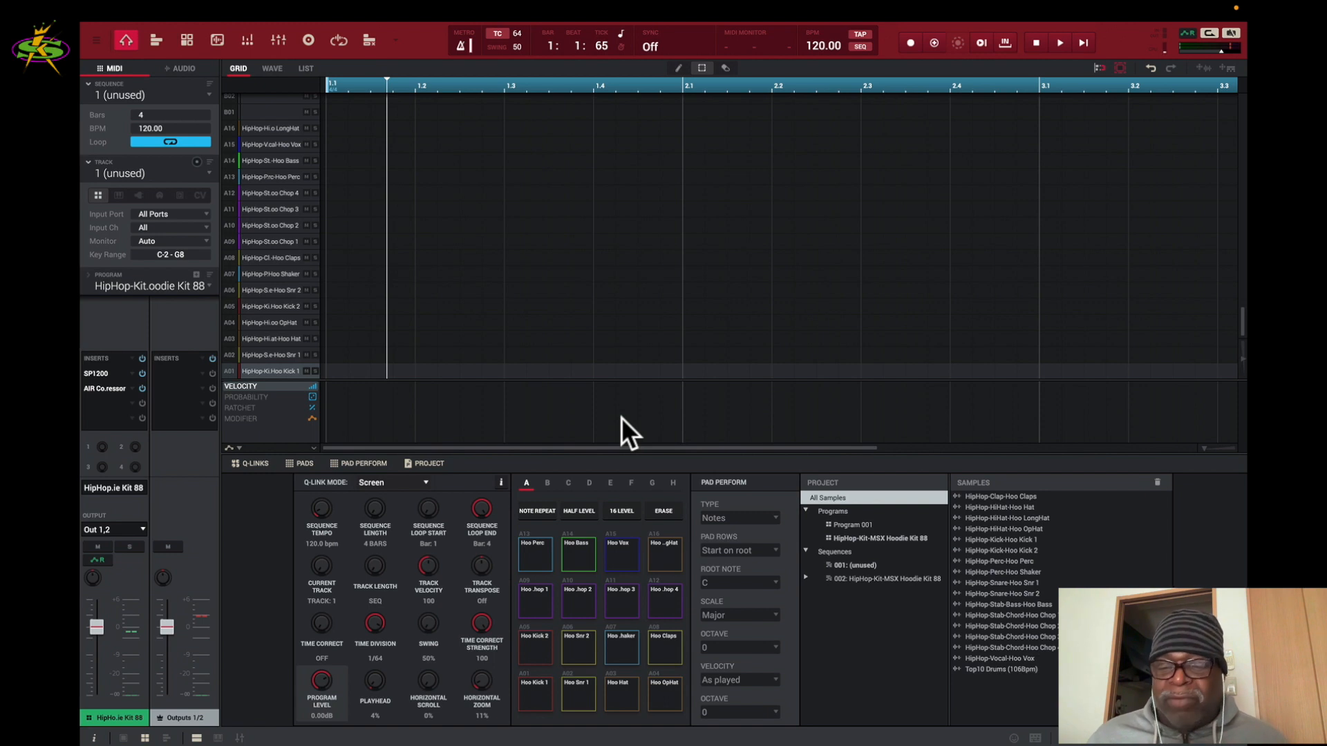
- Open Top10 Drums (106Bpm) for sample editing and extract its marked opening region as Top10 Drums (106Bpm)1
left_click(972, 668)
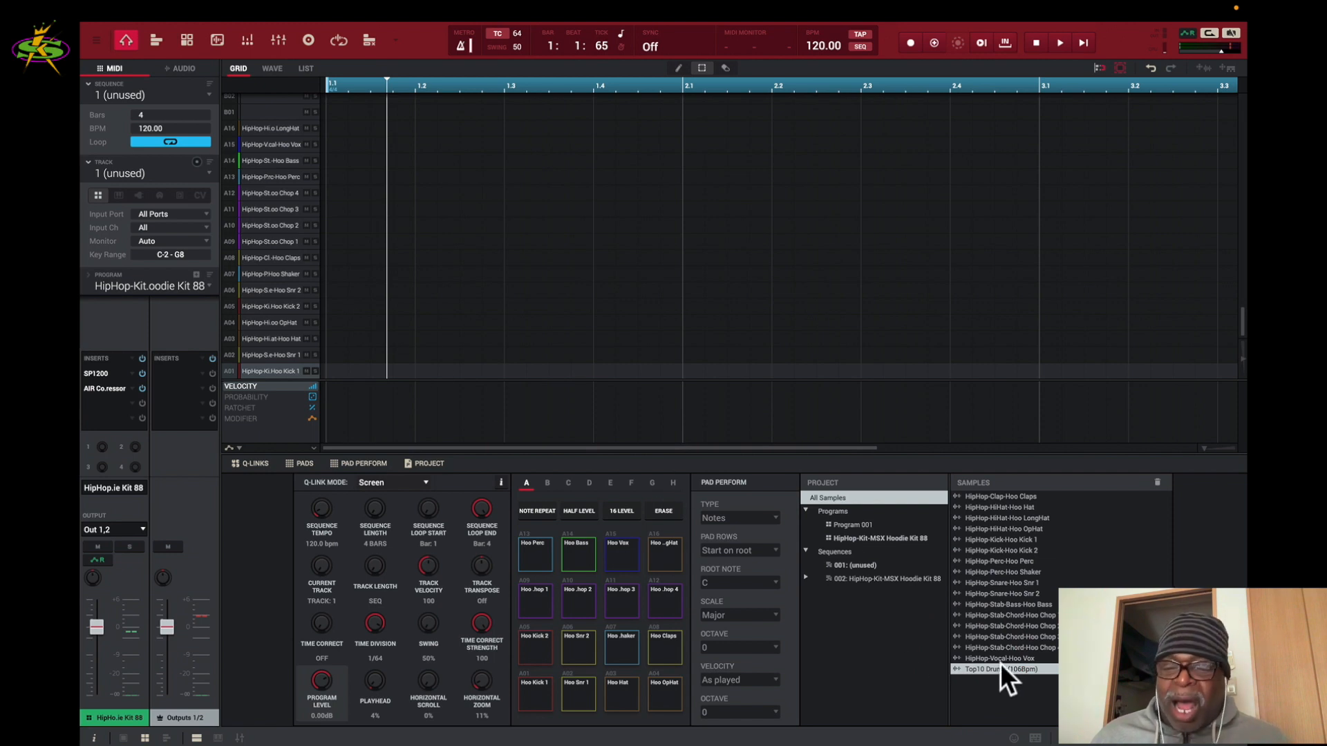
double_click(998, 666)
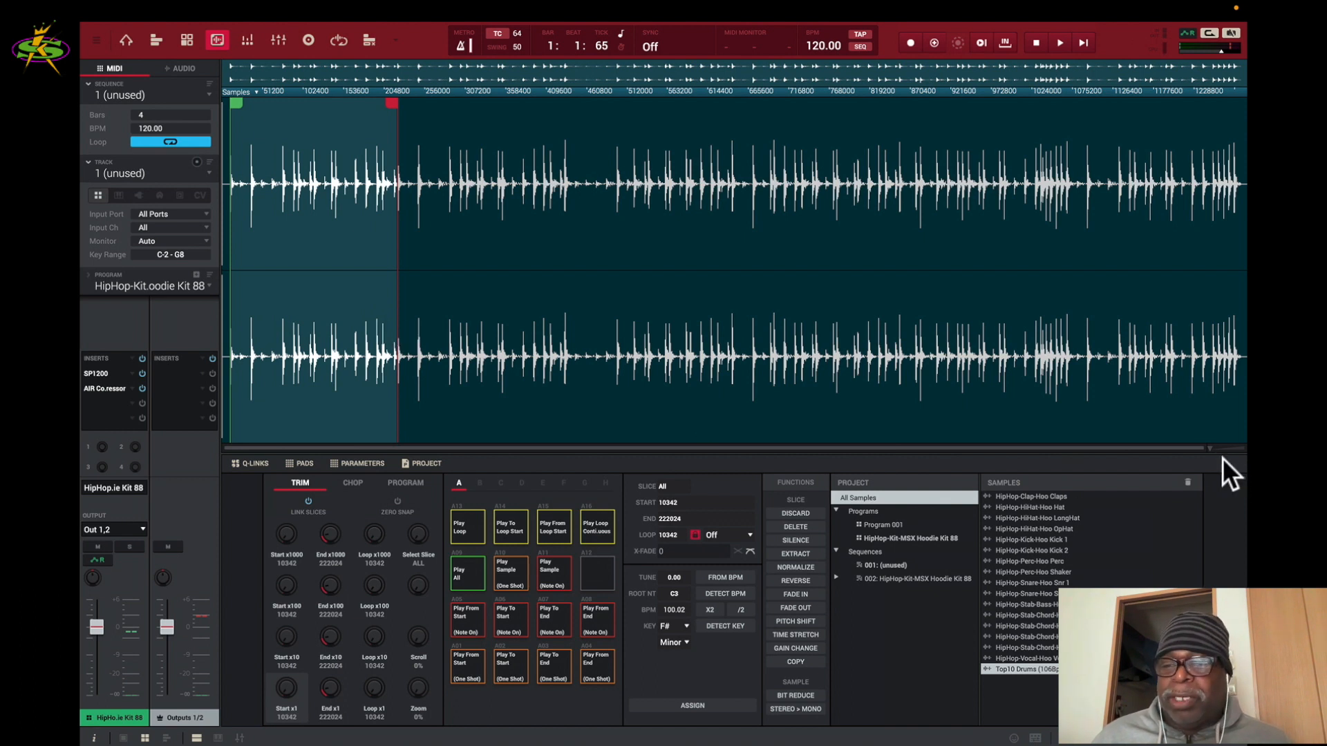
left_click_drag(1209, 447, 1212, 448)
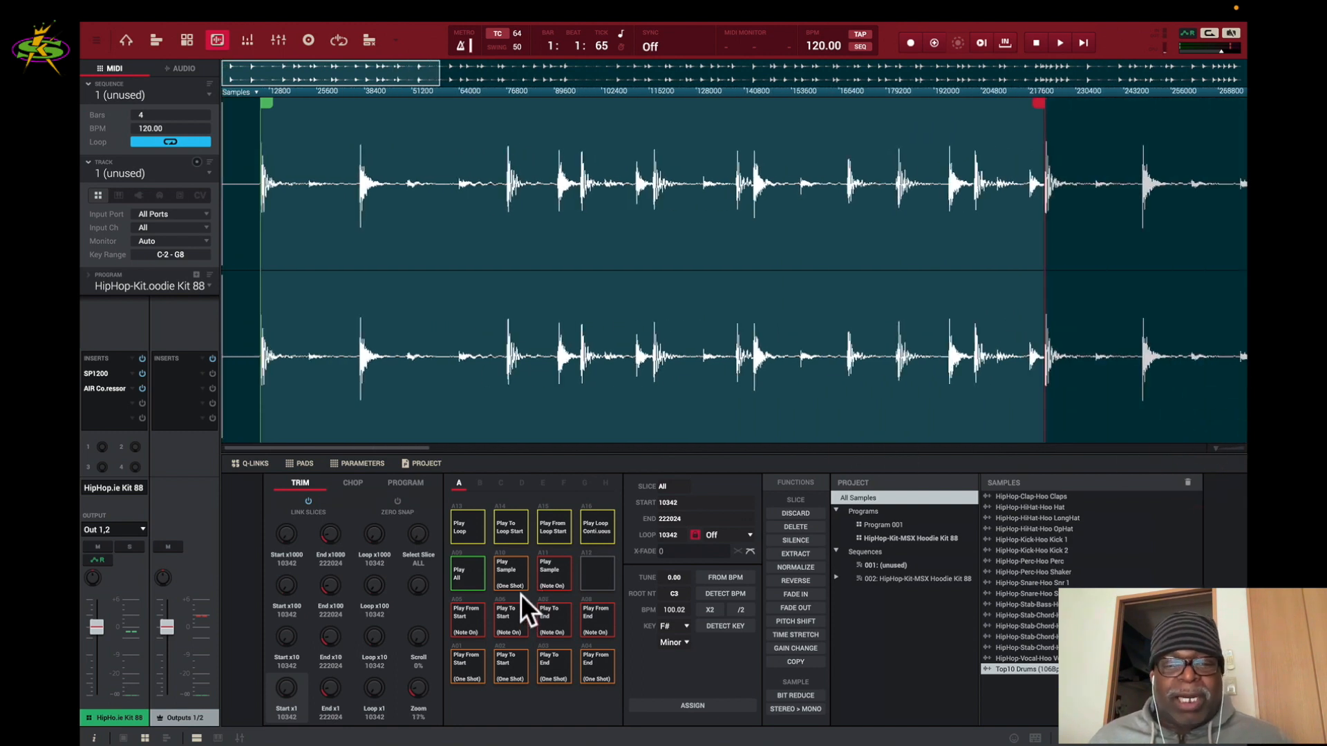
left_click(467, 663)
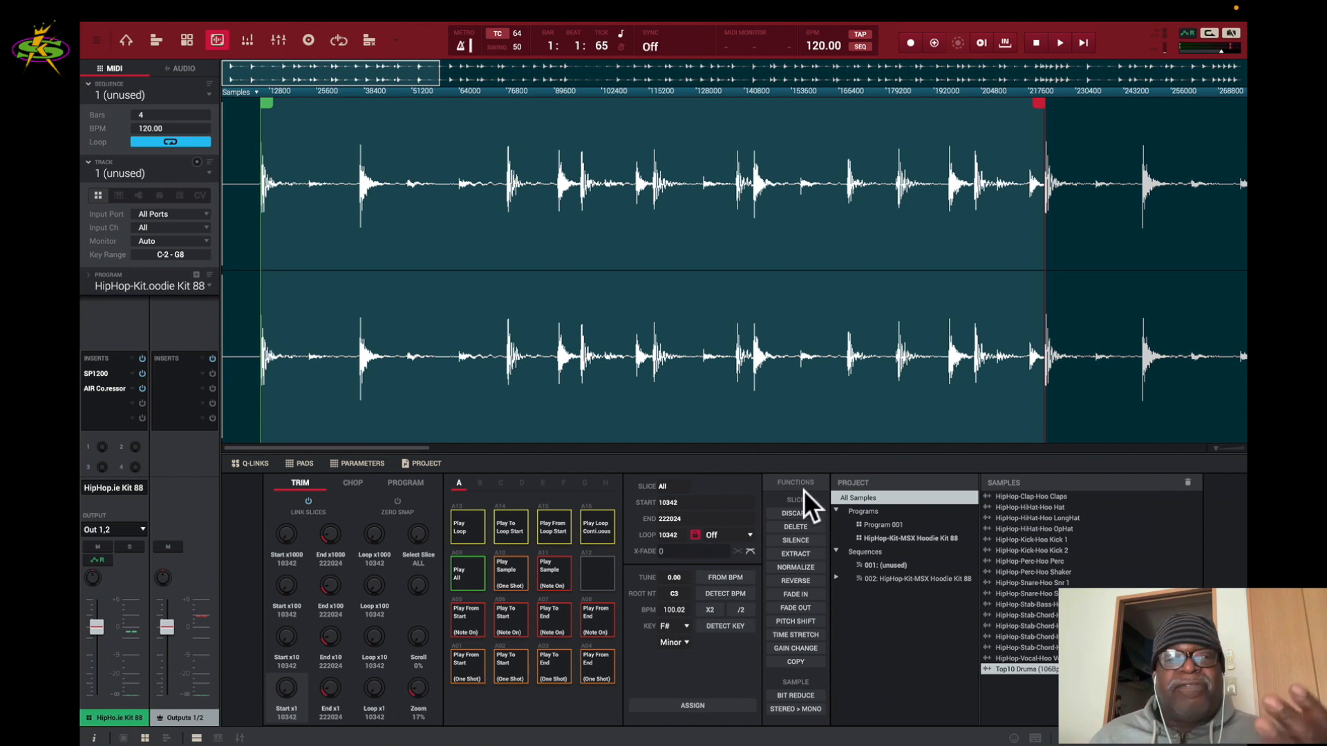
left_click(796, 554)
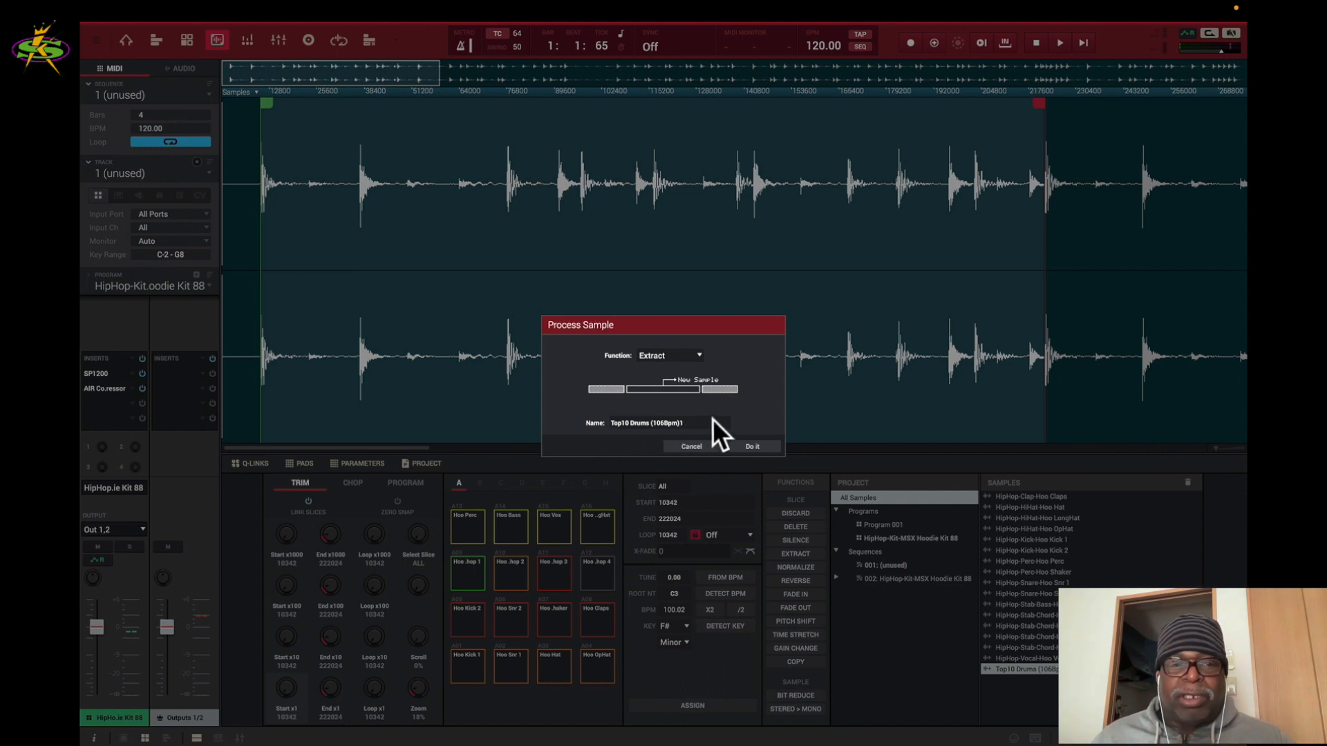
left_click(752, 446)
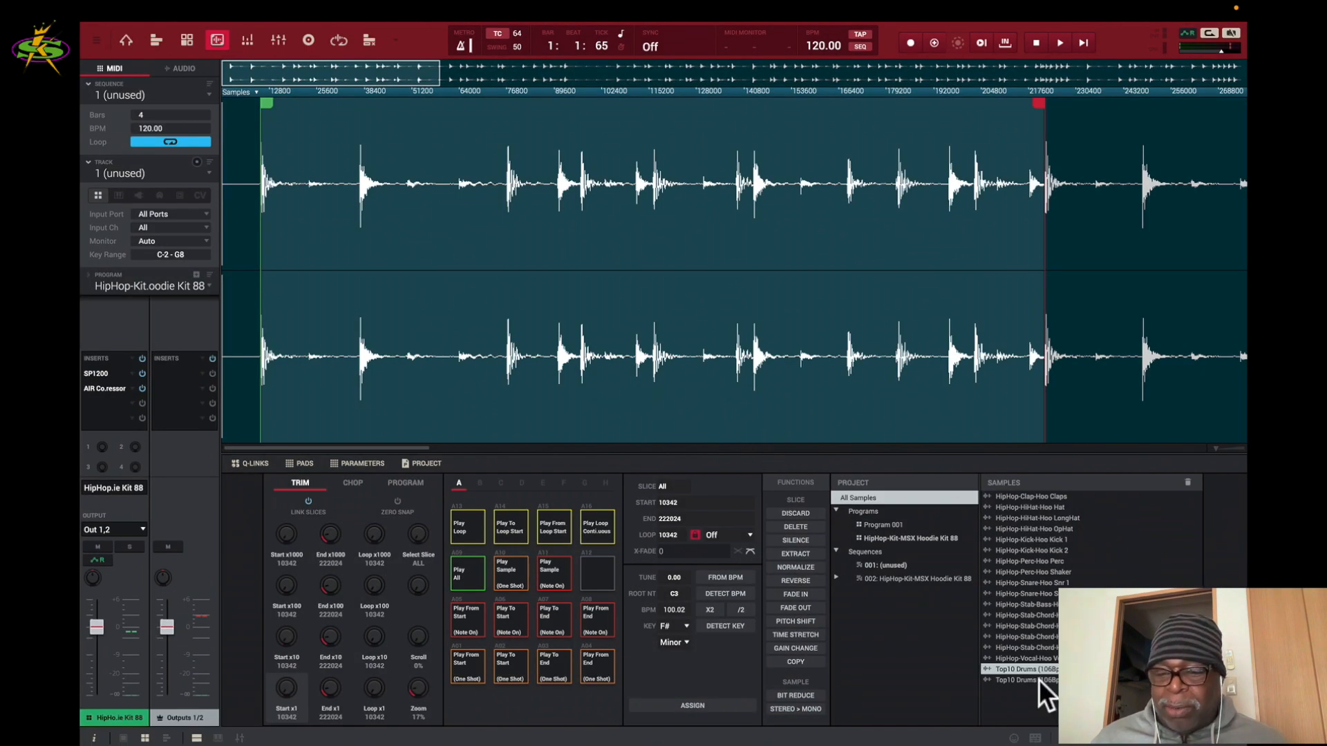
- Load the extracted sample Top10 Drums (106Bpm)1, normalize it, and audition the result
left_click(985, 679)
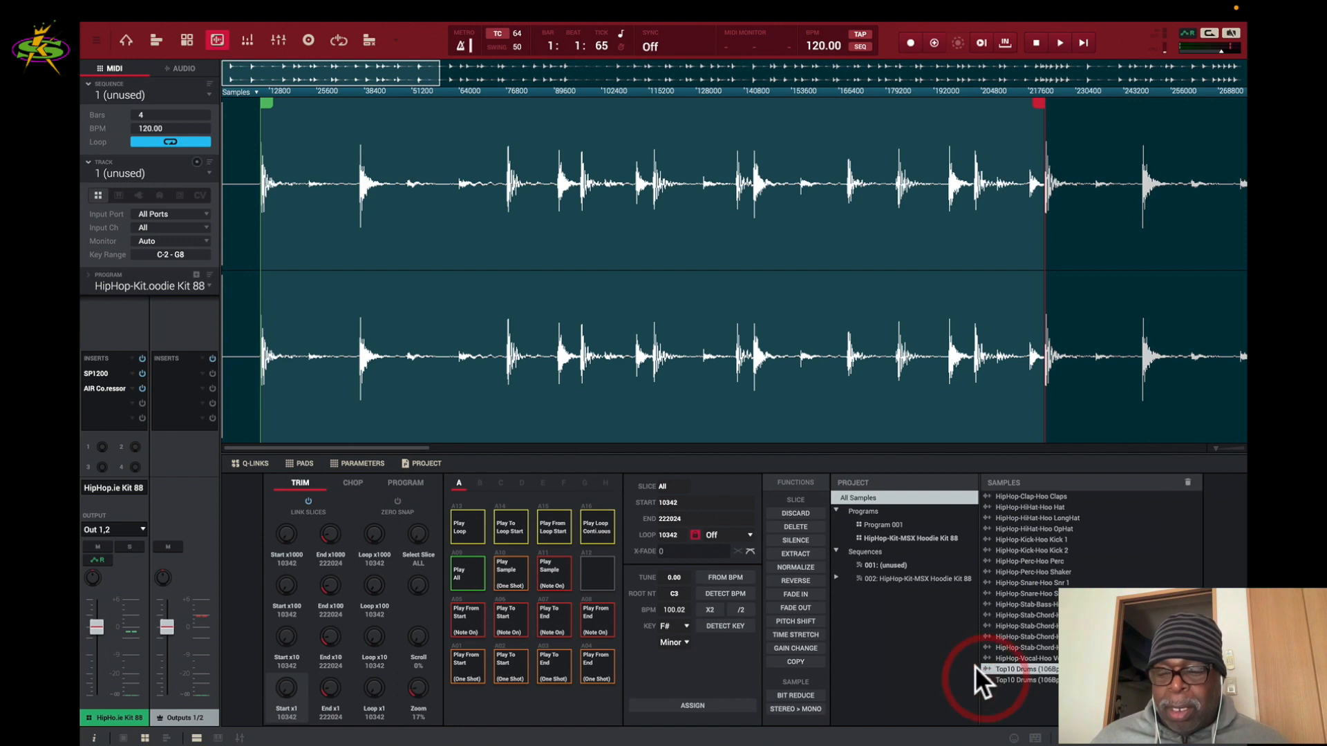
left_click(1024, 680)
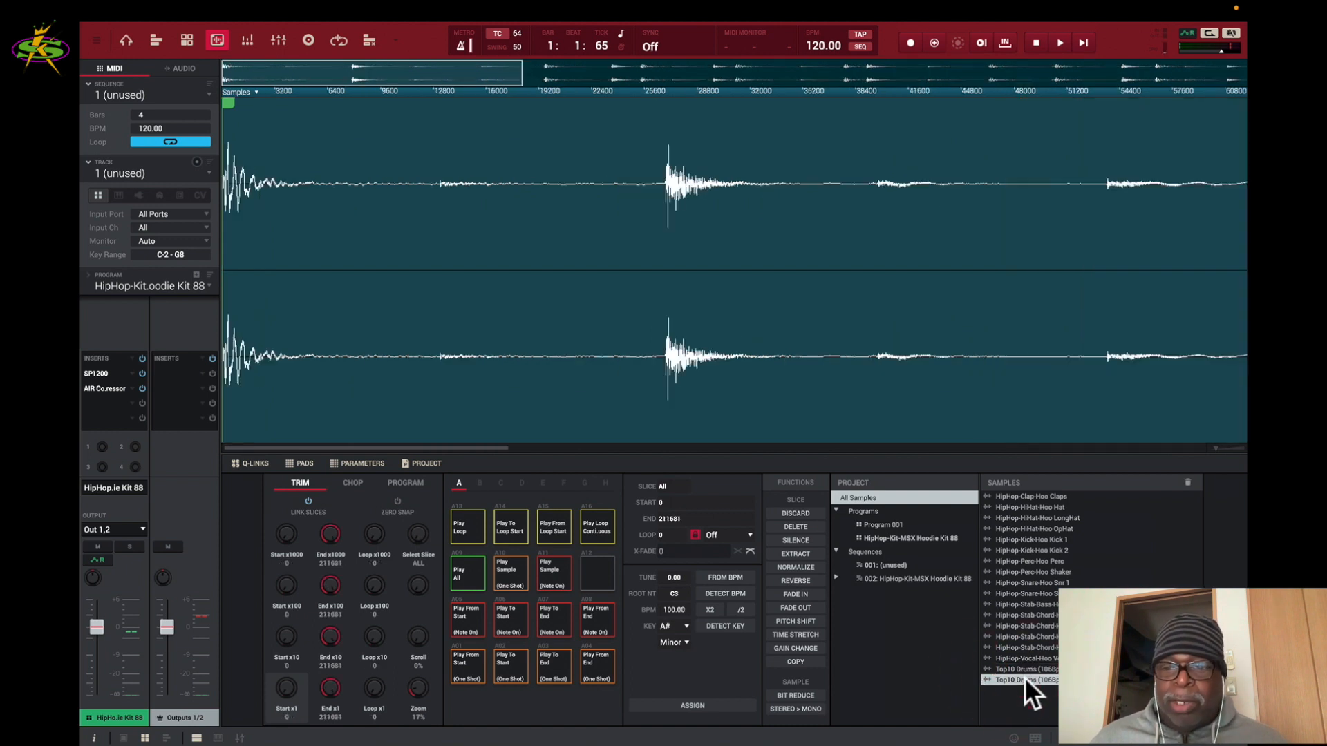
left_click_drag(1218, 449, 1183, 457)
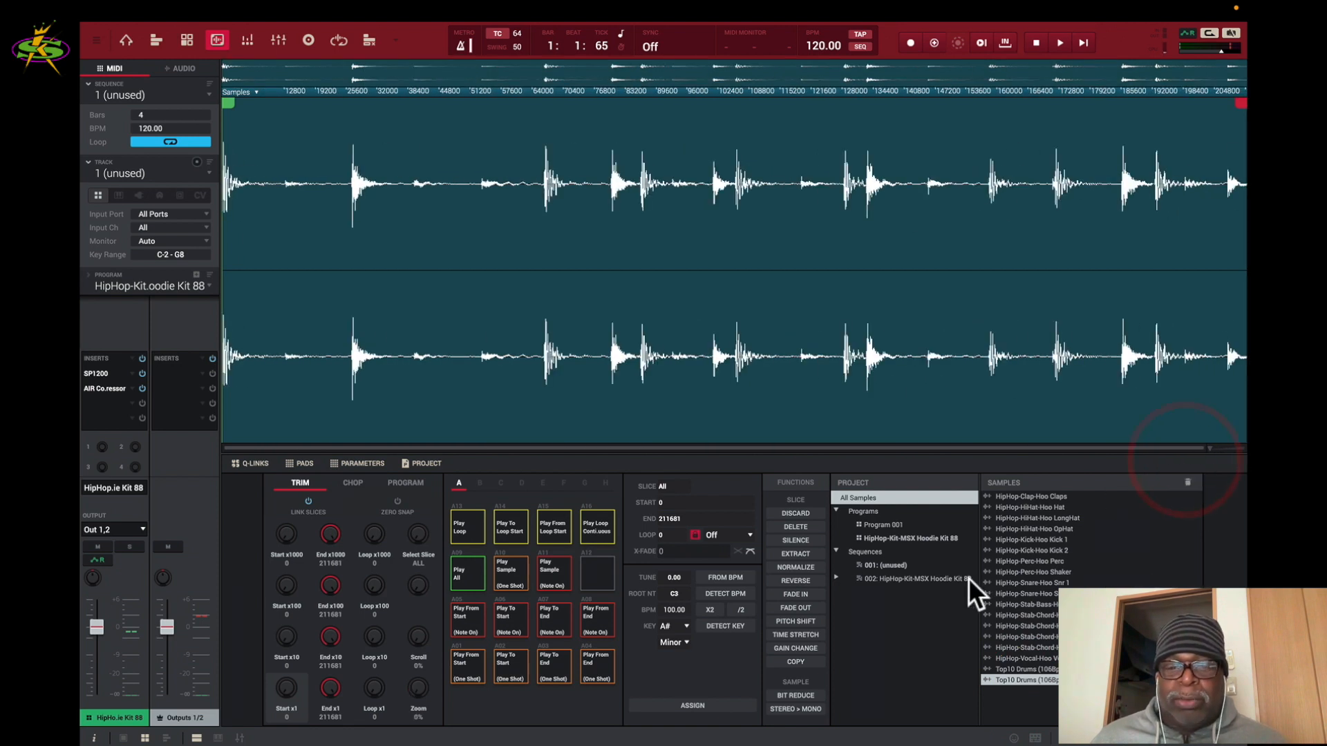
left_click(804, 567)
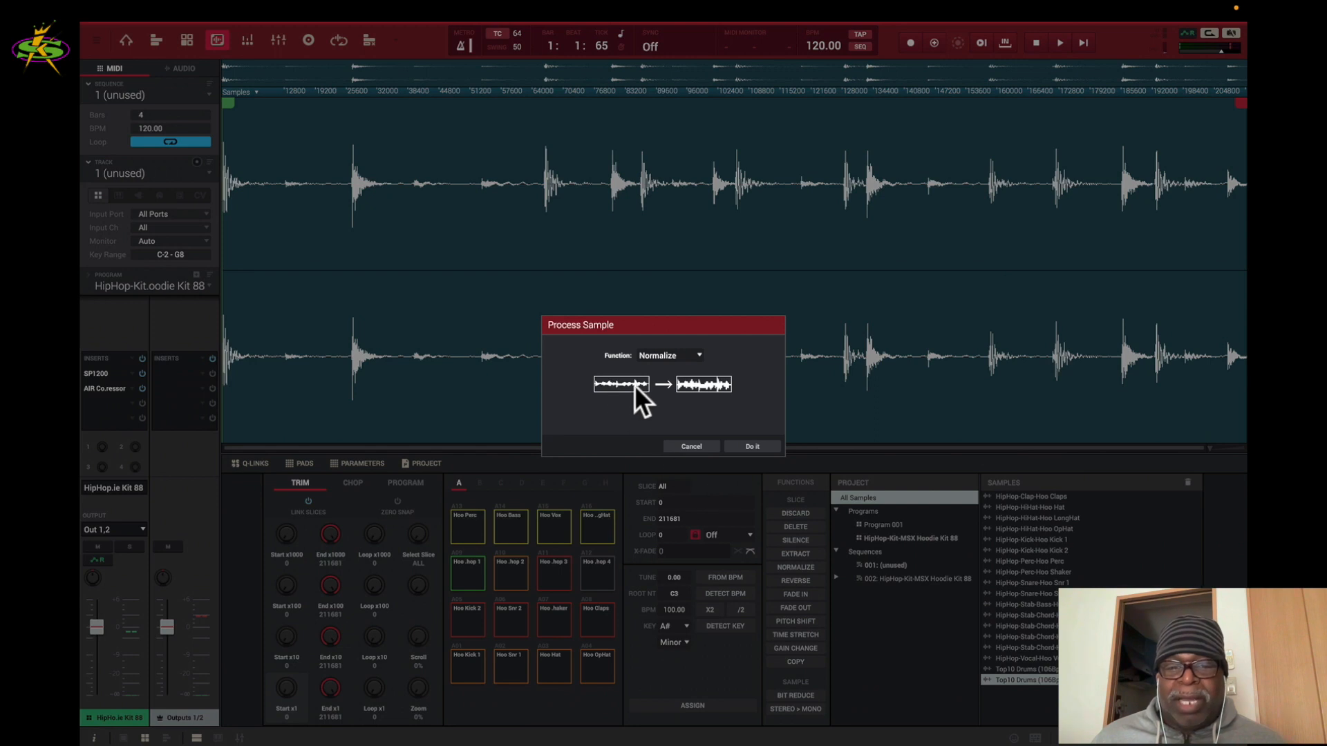
left_click(753, 447)
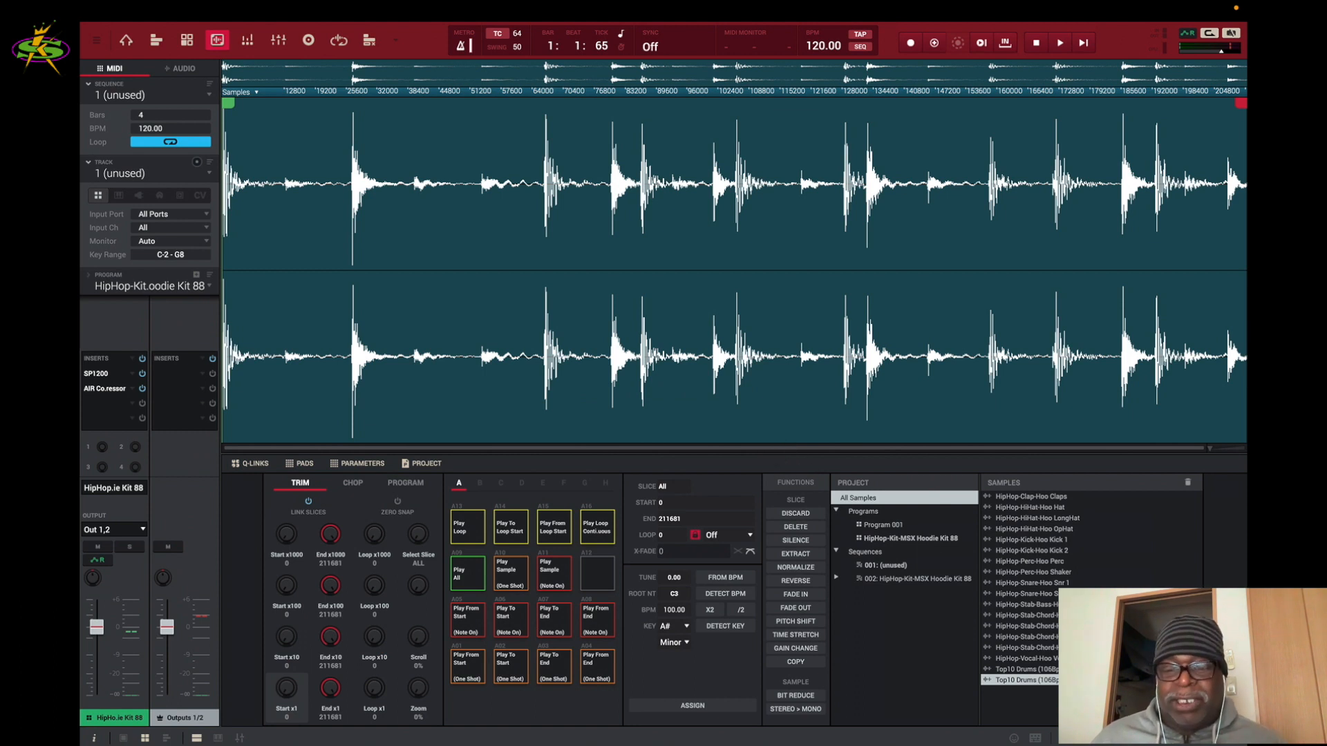
left_click(983, 678)
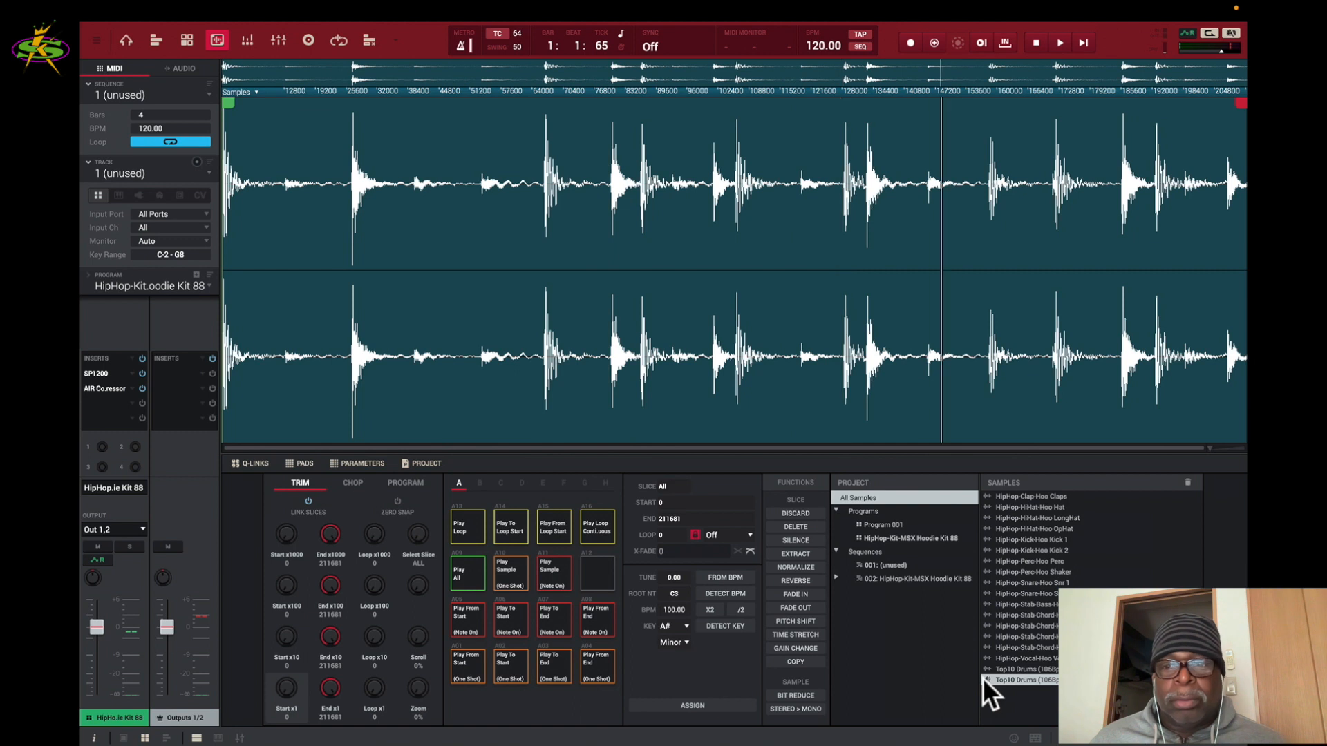
left_click(984, 677)
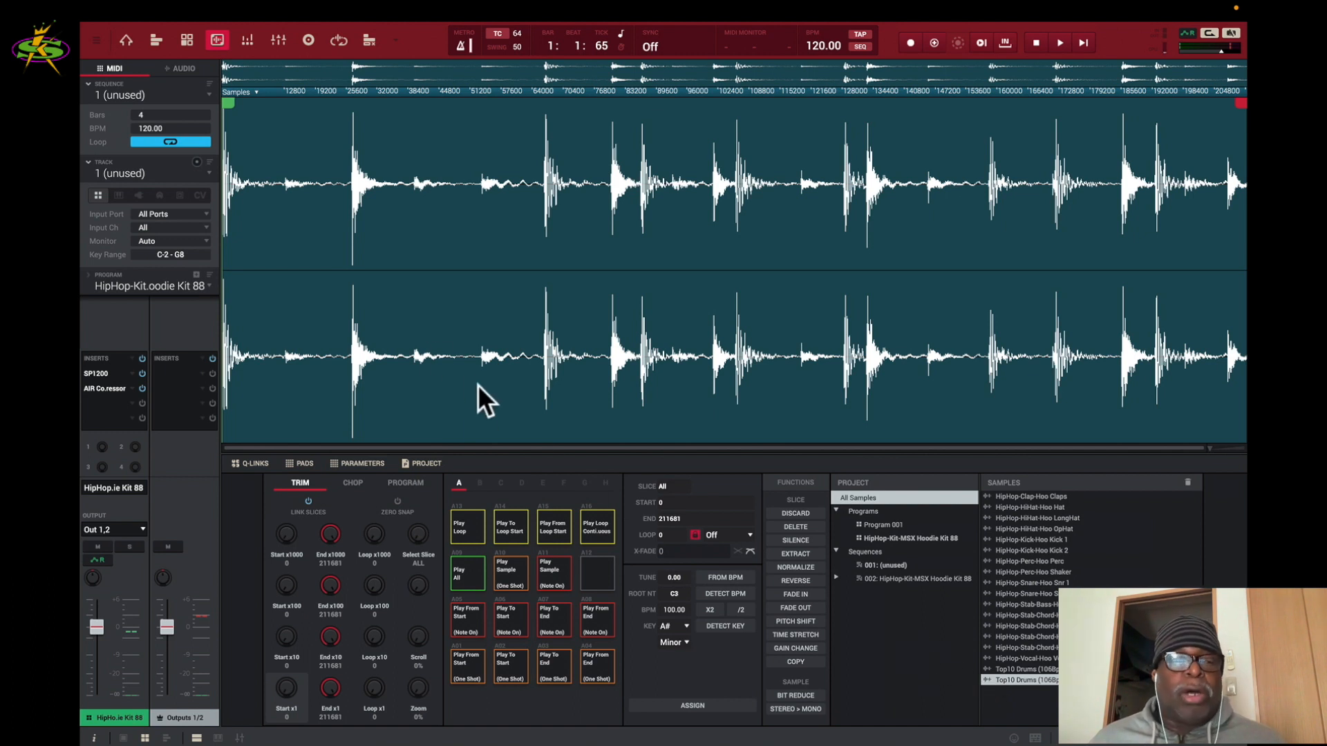
- Place the Top10 Drums (106Bpm)1 sample at the start of audio track Audio 001
left_click(124, 40)
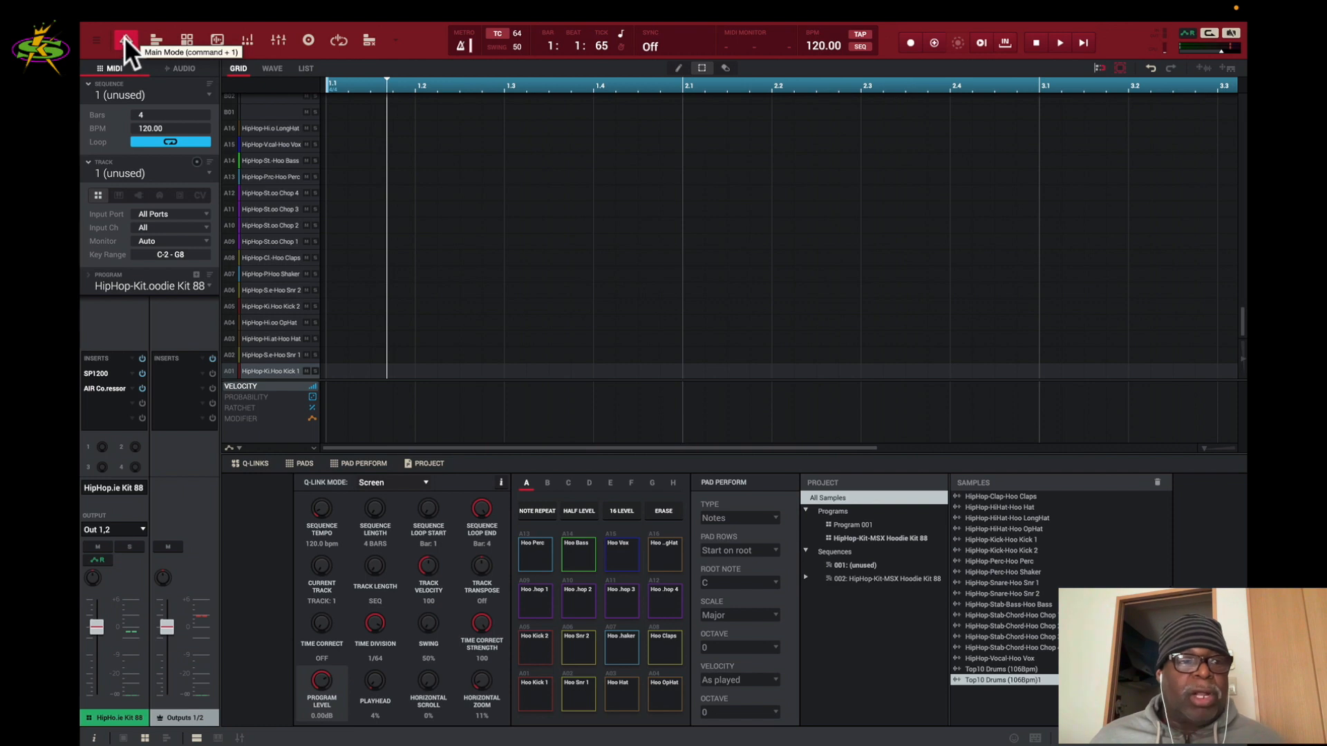
left_click(183, 68)
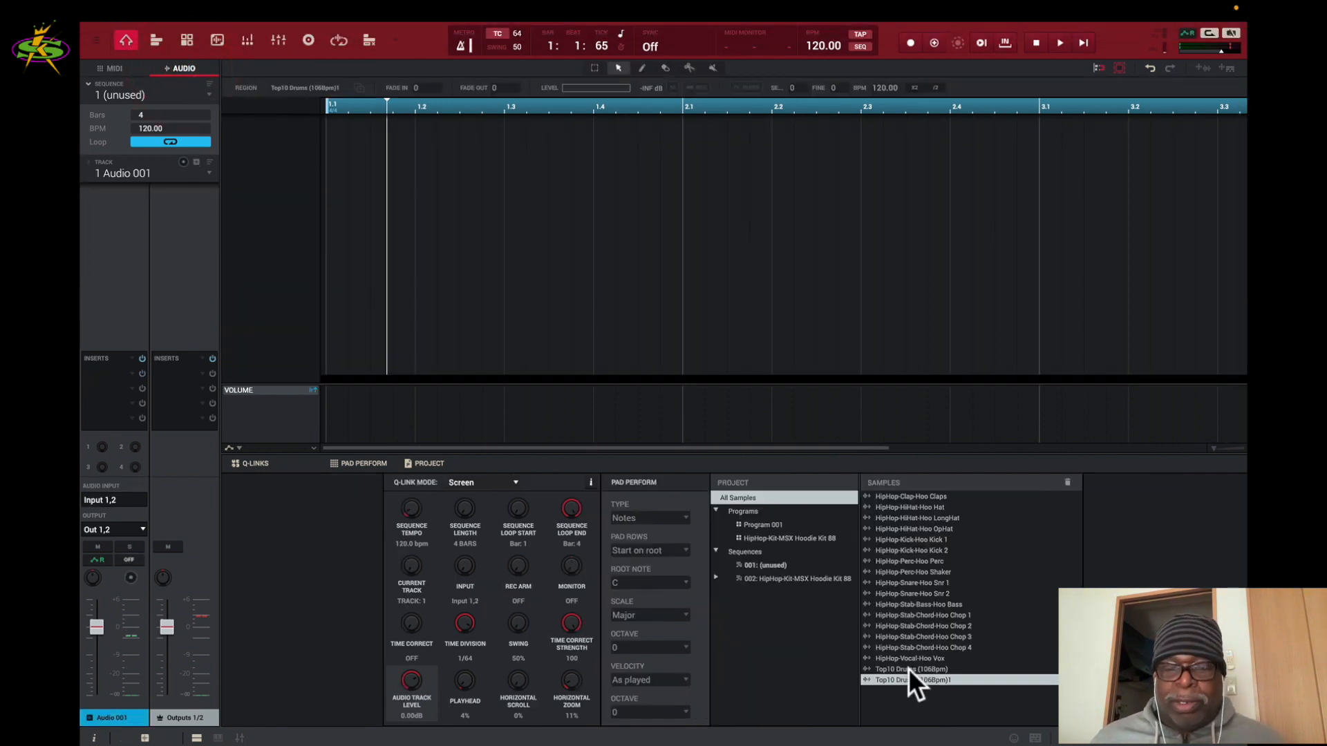
left_click_drag(892, 677, 323, 315)
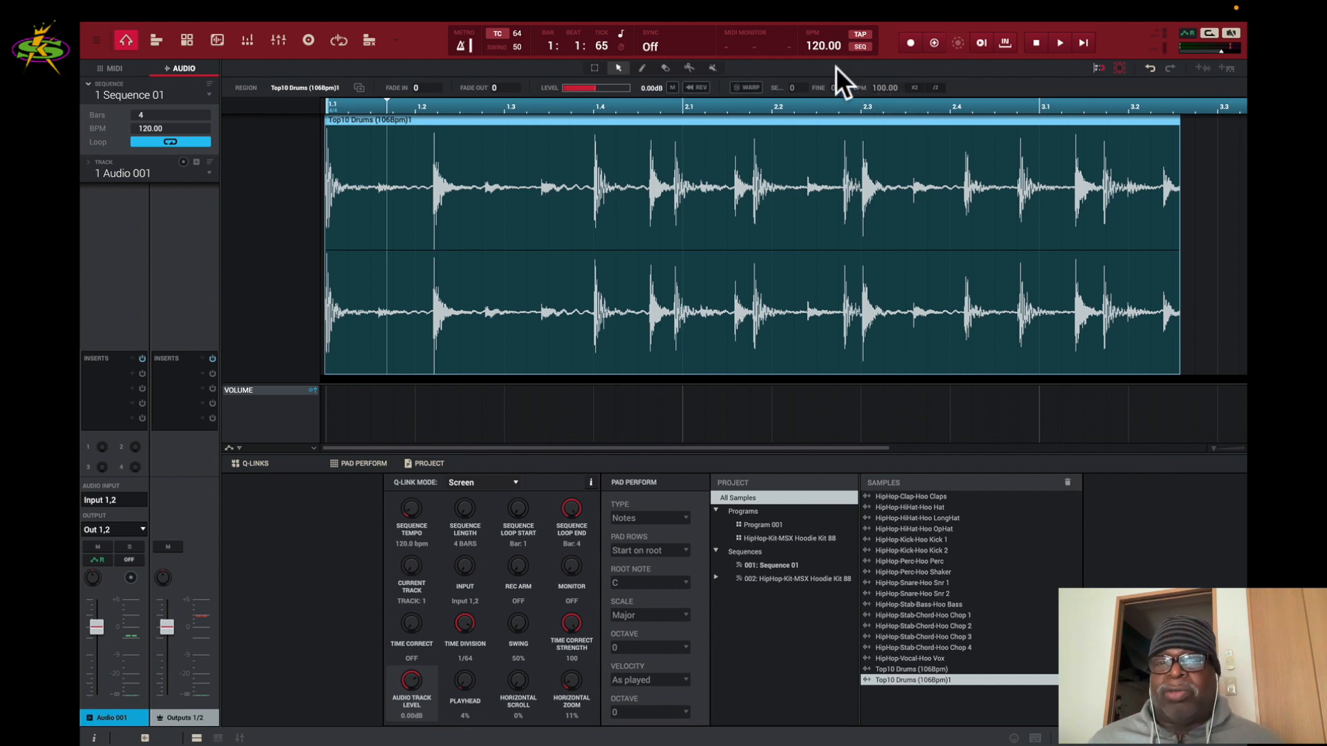
- Set the sequence tempo to 100 BPM and its length to 2 bars
left_click(820, 47)
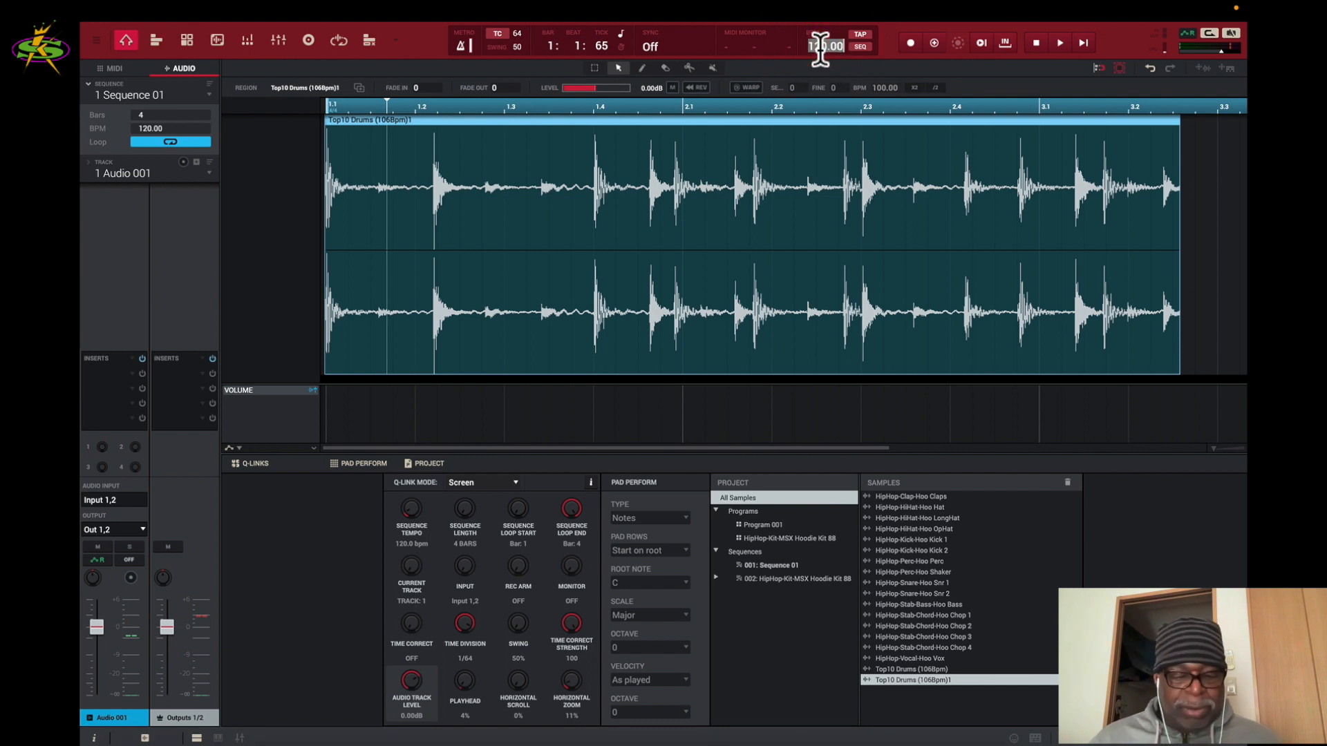
type("100.00")
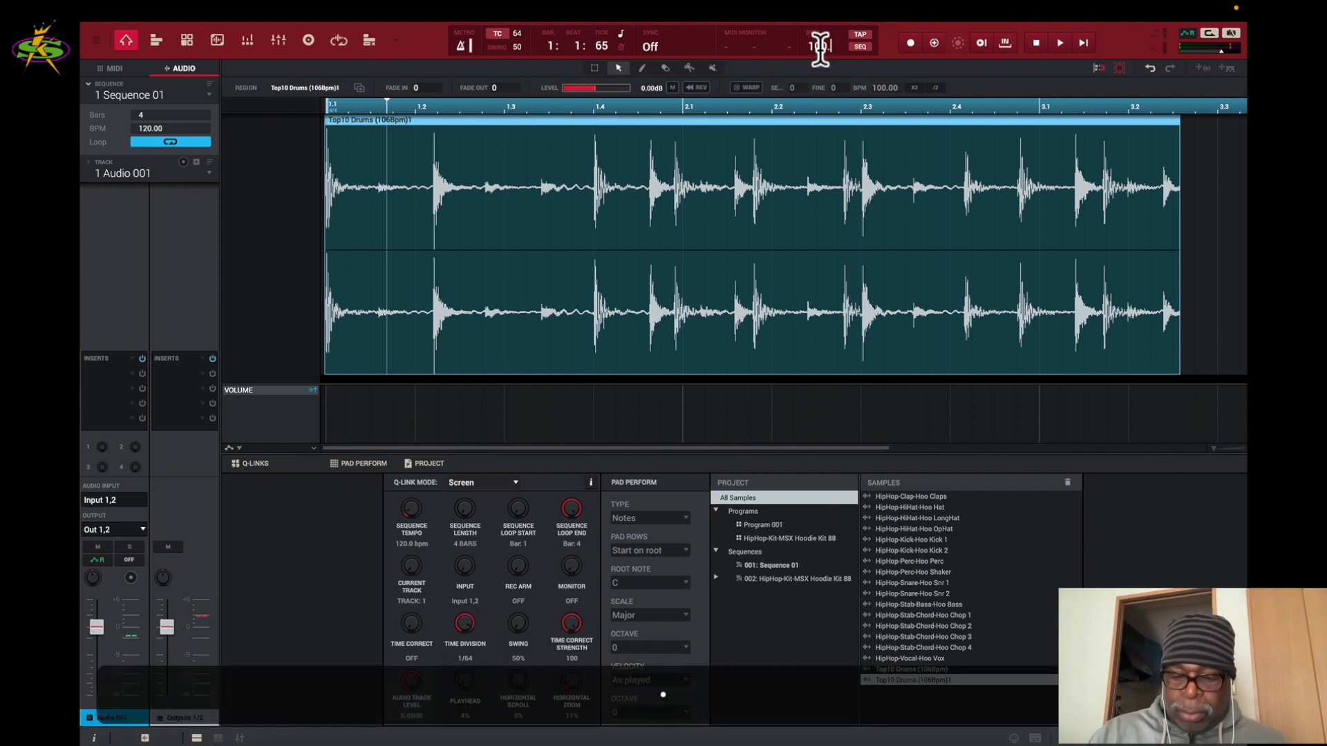
key("Return")
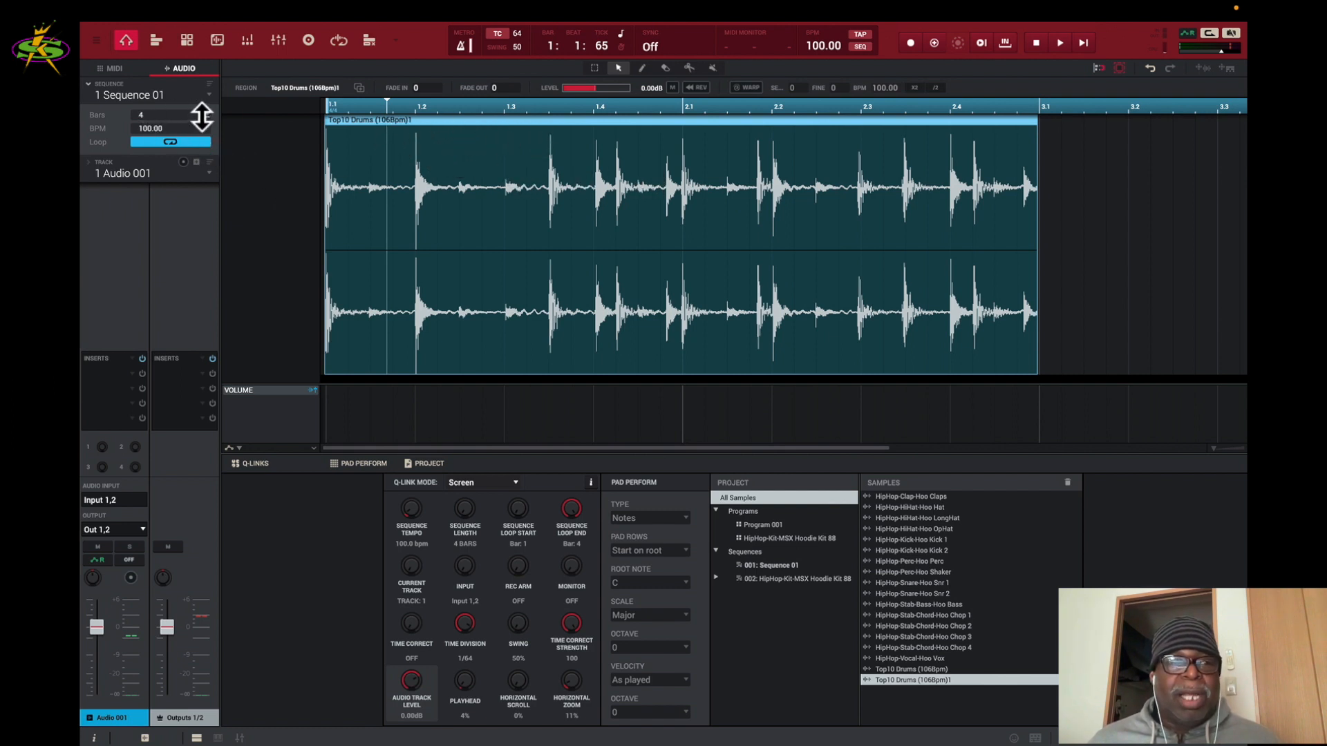
left_click_drag(206, 116, 206, 137)
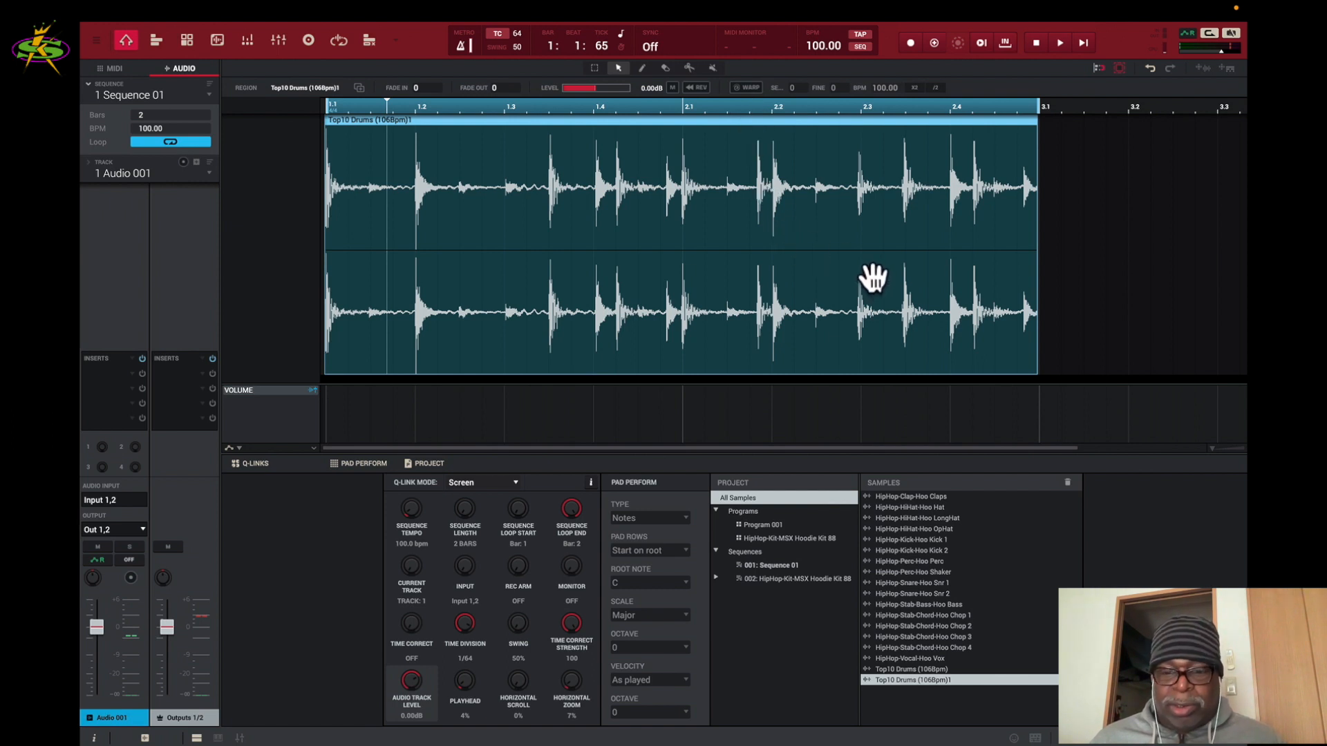
- Enable Warp on the drum loop region and turn off the metronome while playing the sequence from the MIDI track view
left_click(744, 87)
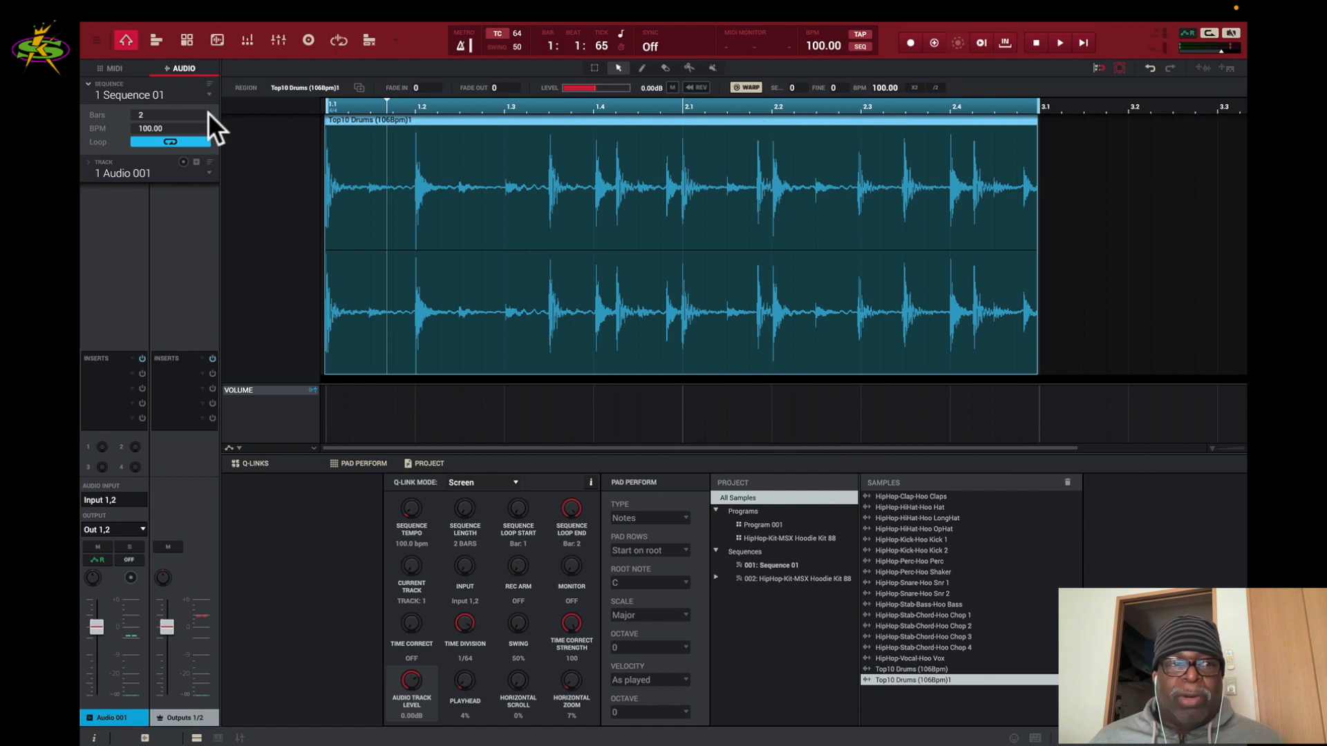
left_click(108, 69)
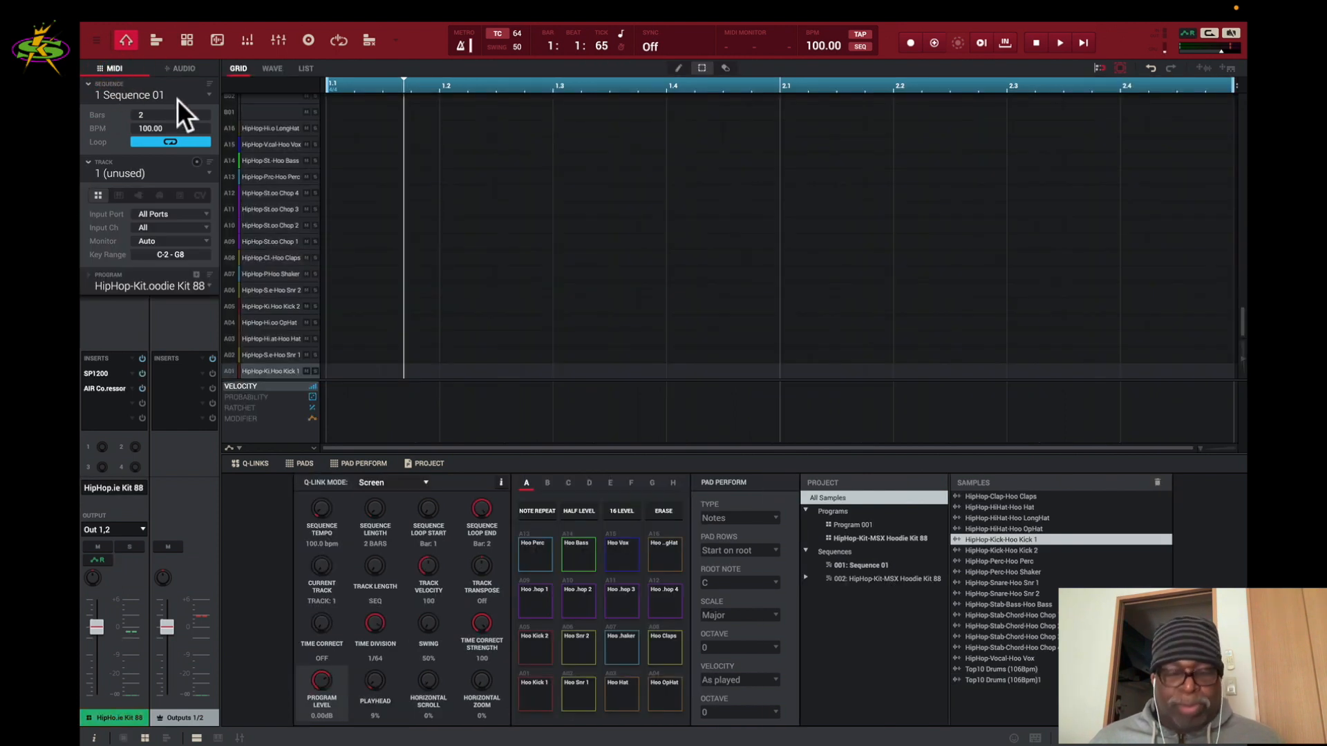
key("space")
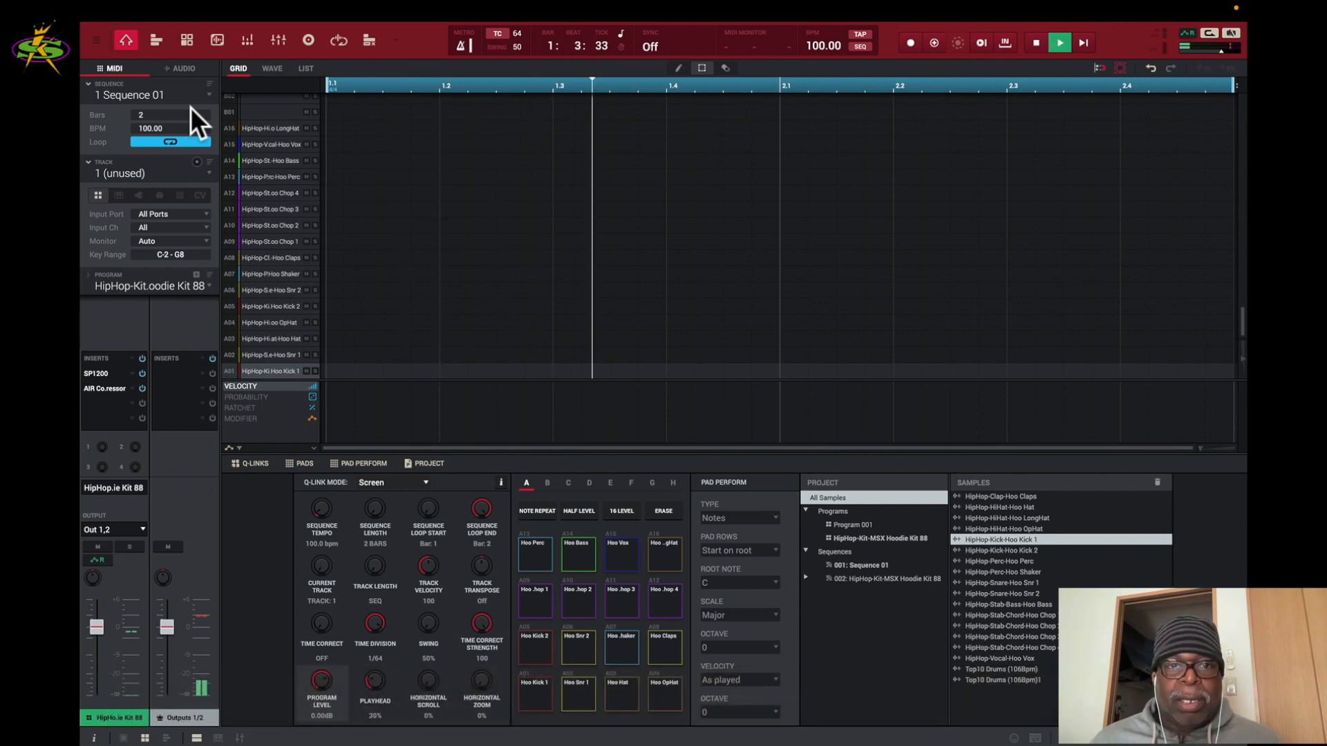
left_click(457, 44)
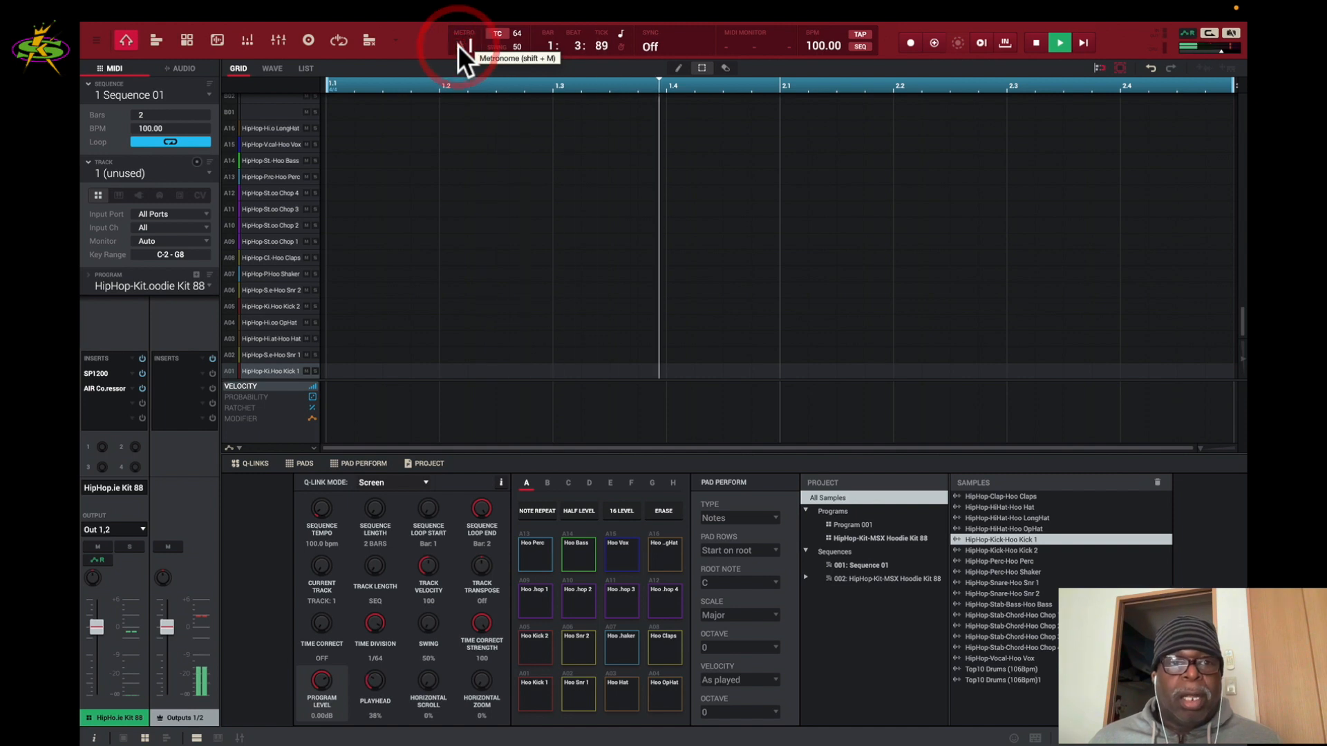
key("space")
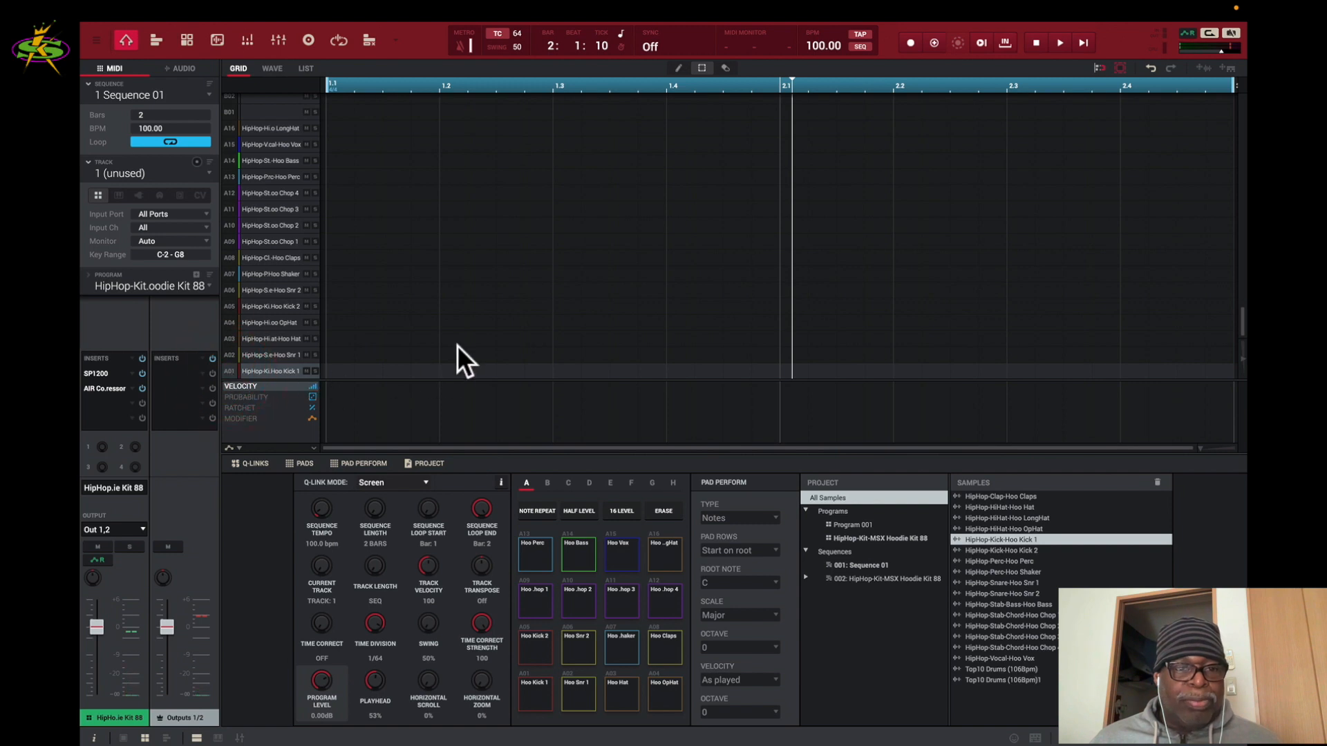
- Try to place a Hoo Snr 1 note around beat 1.2 in the MIDI grid
left_click(225, 353)
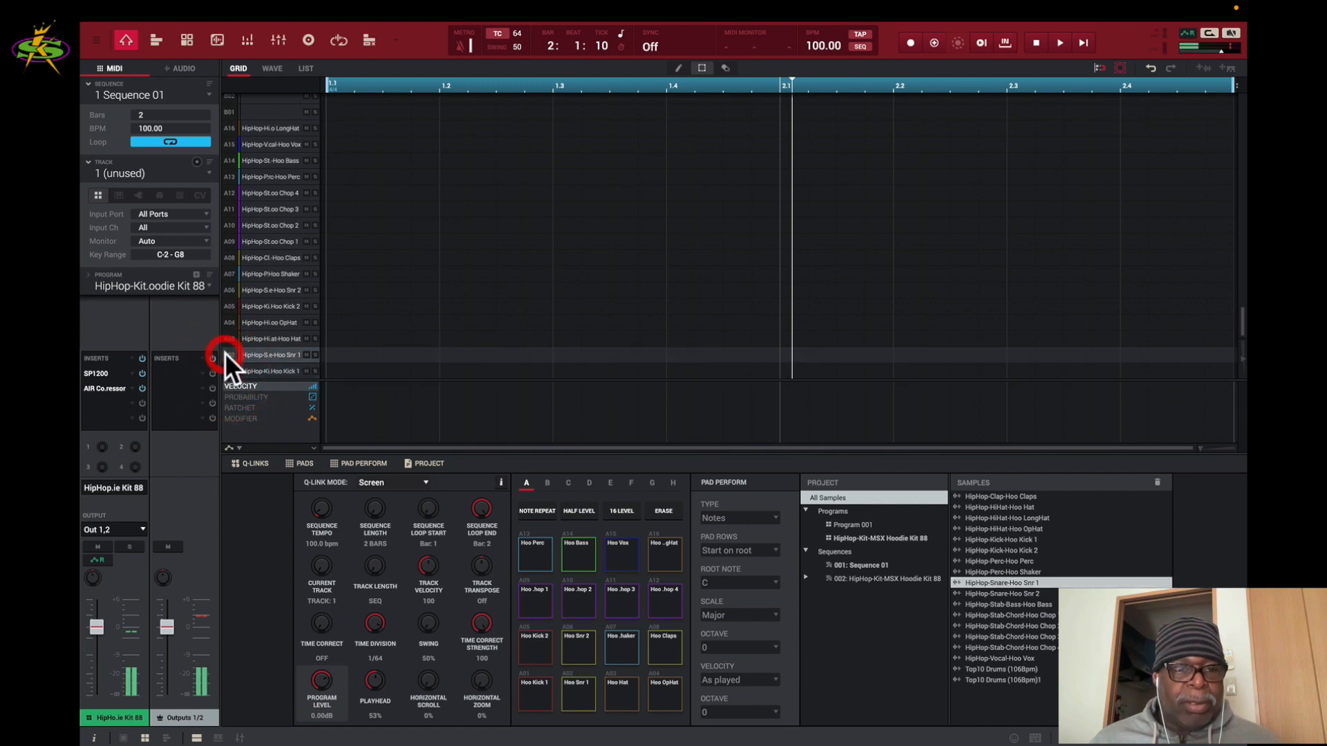
left_click(446, 353)
left_click_drag(450, 355, 450, 362)
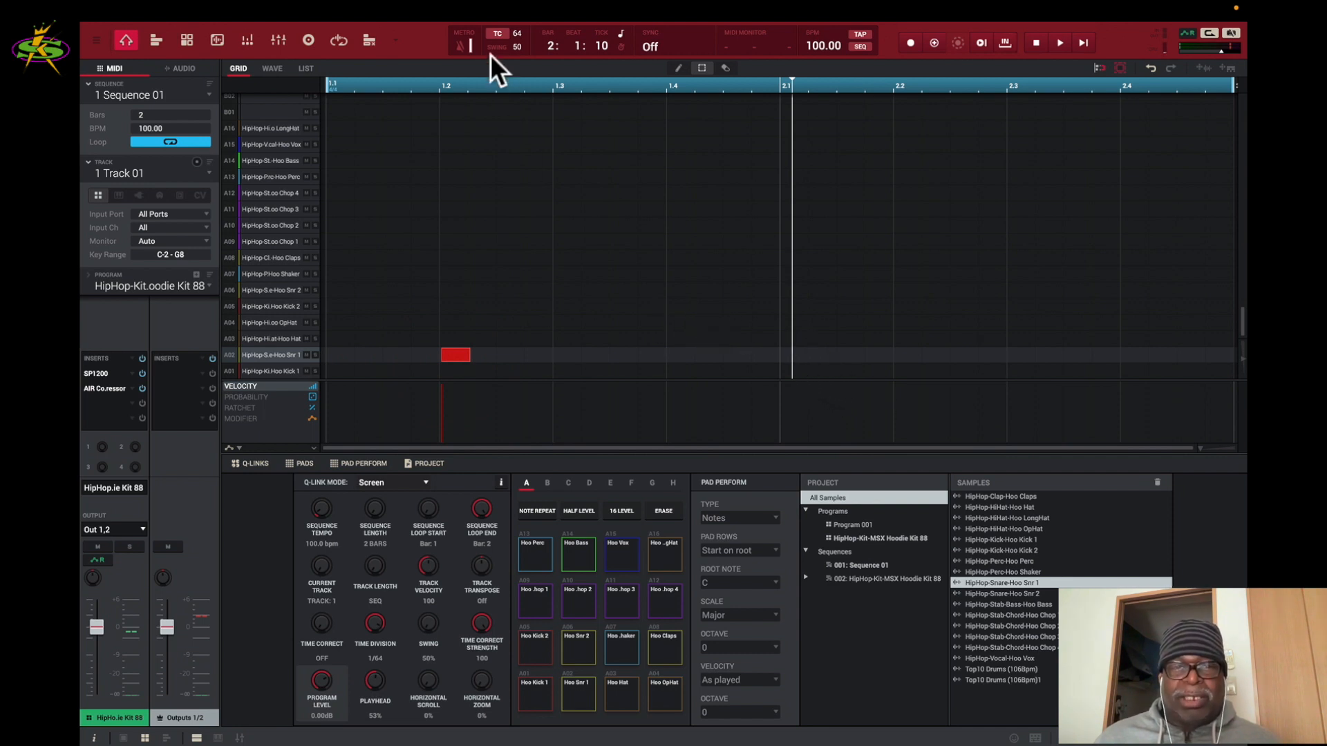
- Turn on time correct and set its division to 16
left_click(494, 34)
left_click(517, 33)
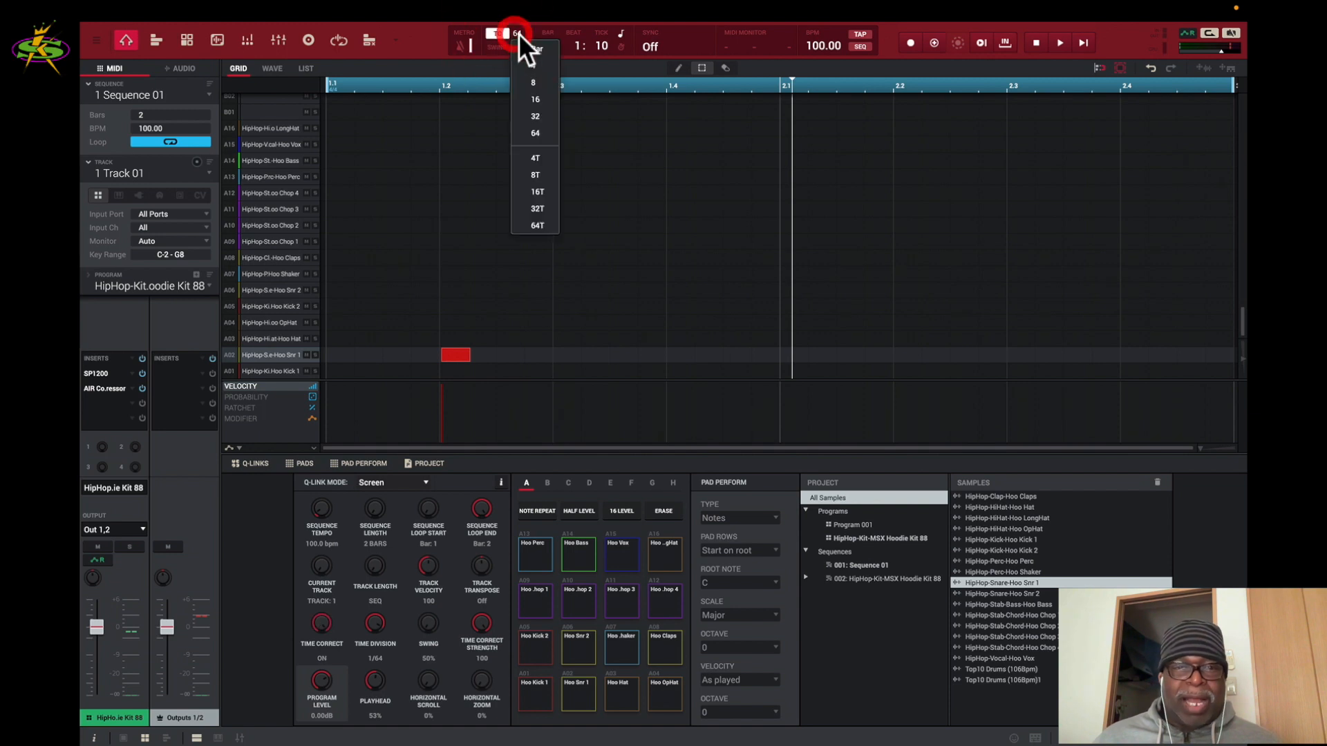
left_click(534, 98)
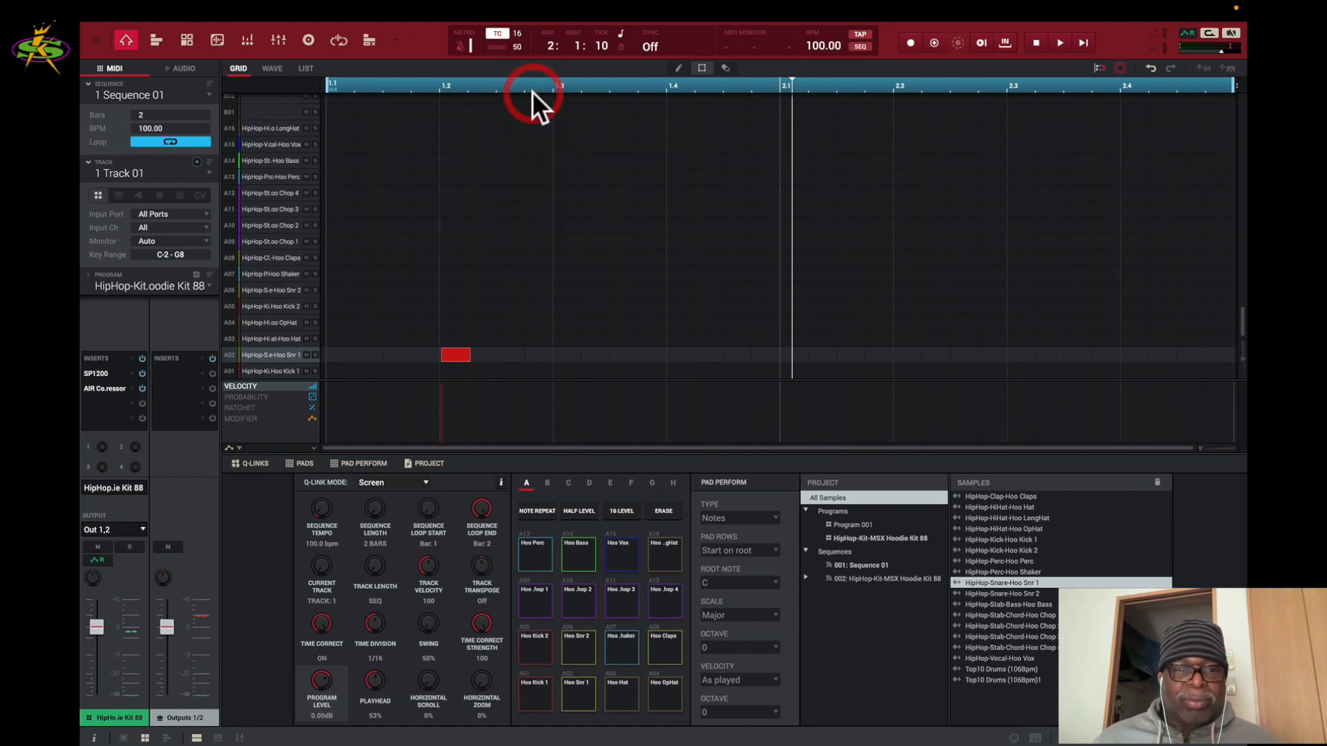
- Replace the snare note with a grid-aligned Hoo Snr 1 note on 1.2, and add matching notes on 1.4, 2.2 and 2.4
left_click(459, 354)
left_click(450, 354)
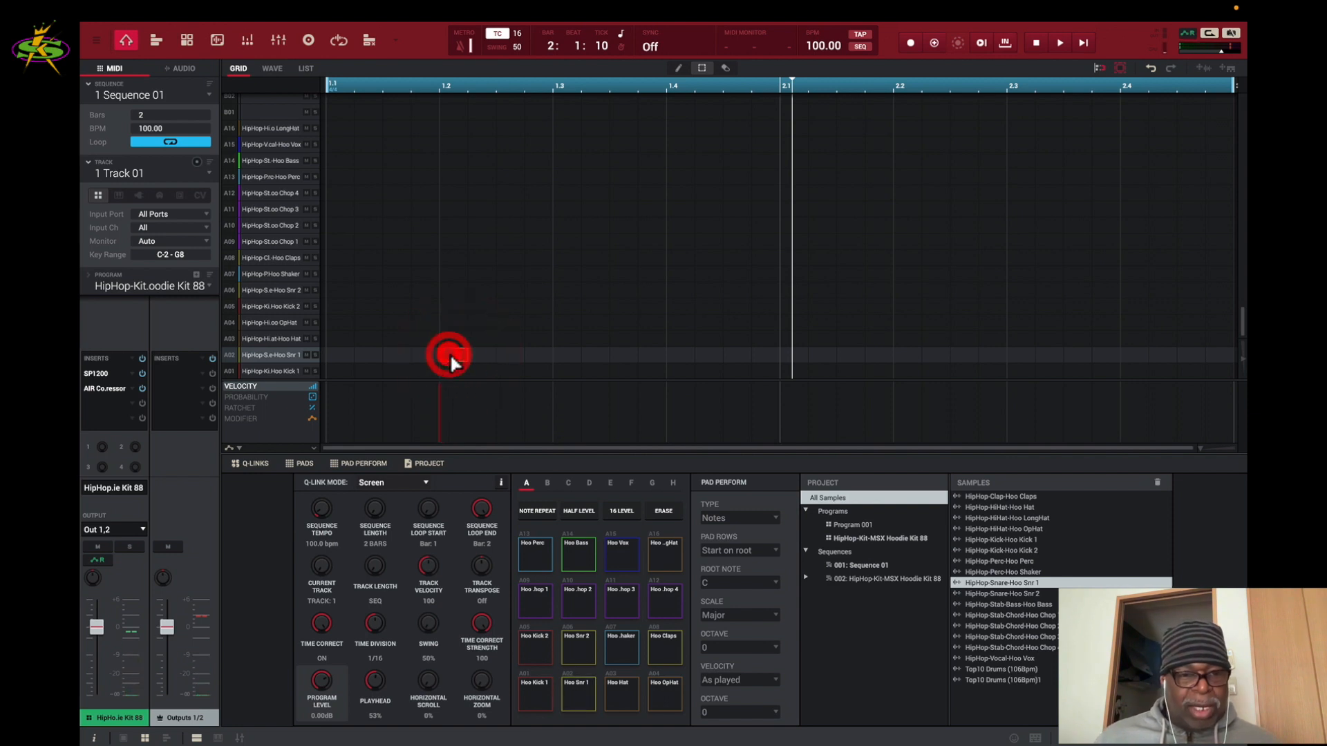
left_click(673, 355)
left_click(896, 354)
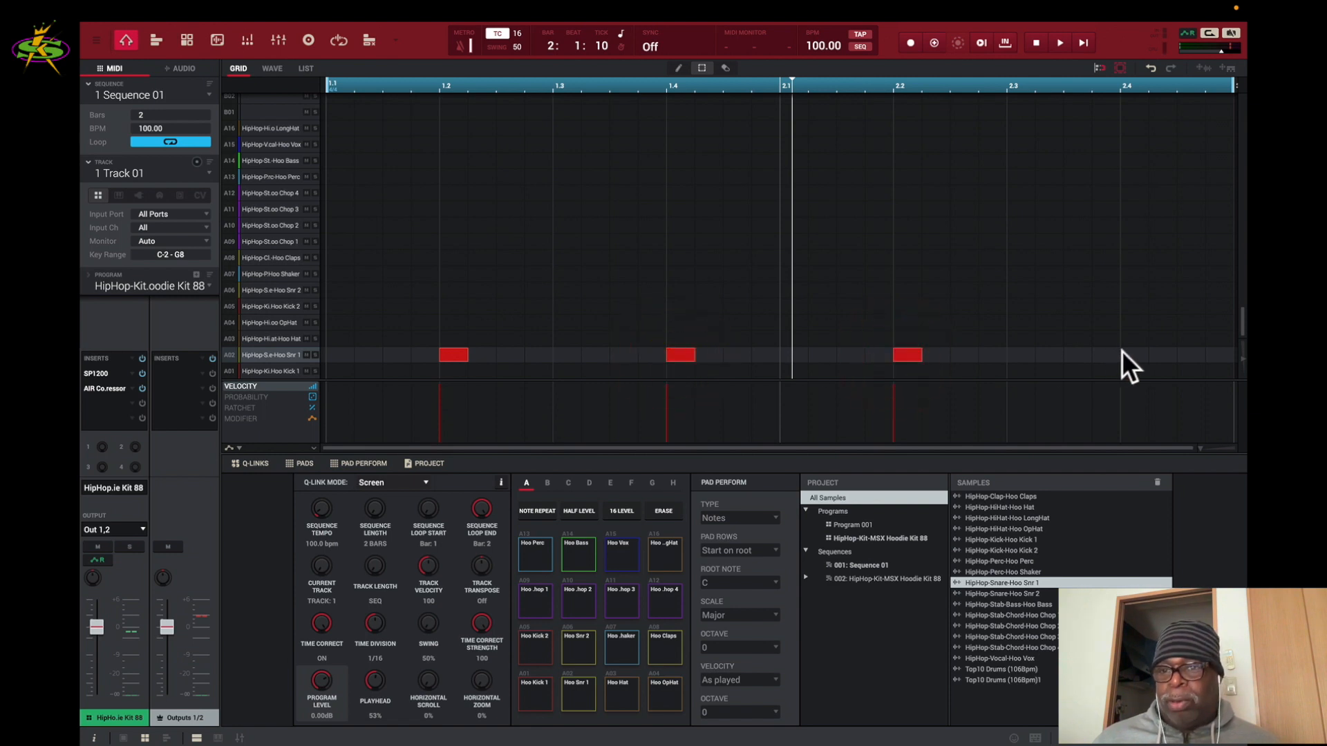
left_click(1123, 353)
- During playback, add Hoo Kick 1 notes on 1.1, an eighth after 1.3 and 2.3, and a sixteenth after 1.4 and 2.4
key("space")
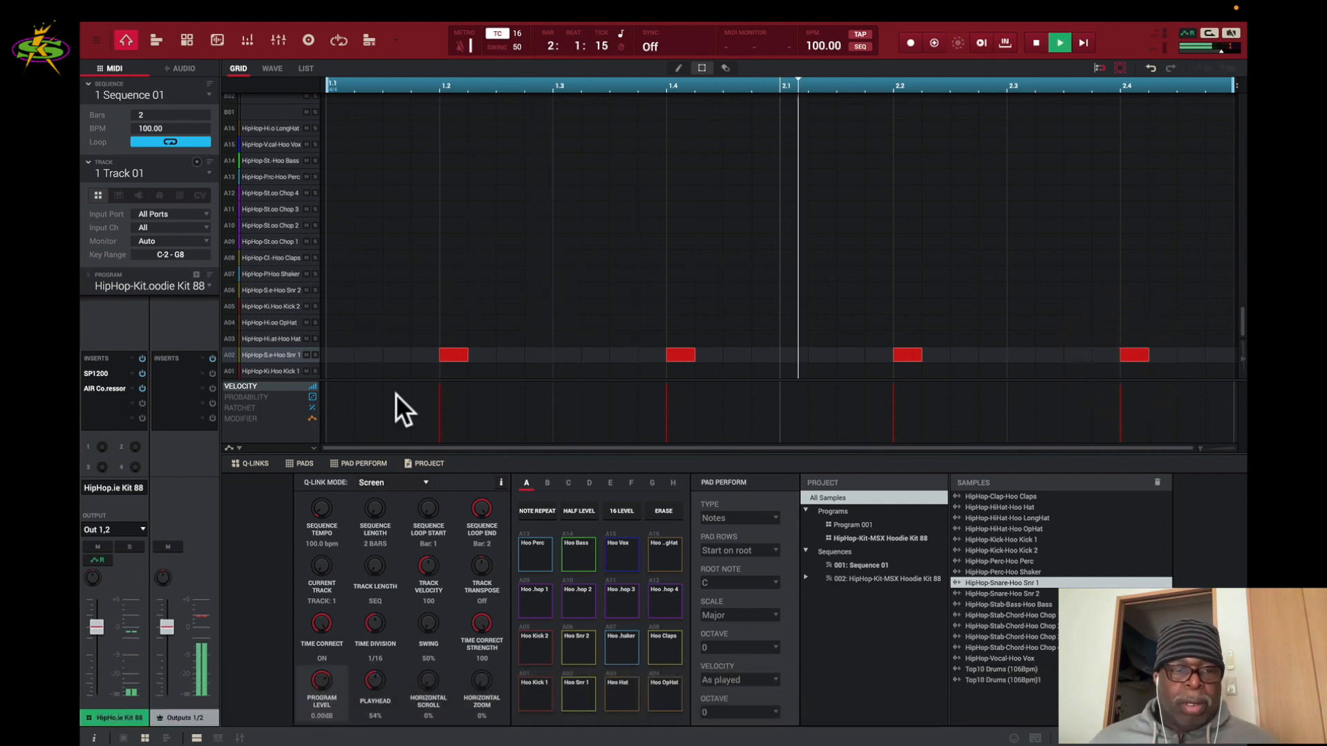
left_click(339, 371)
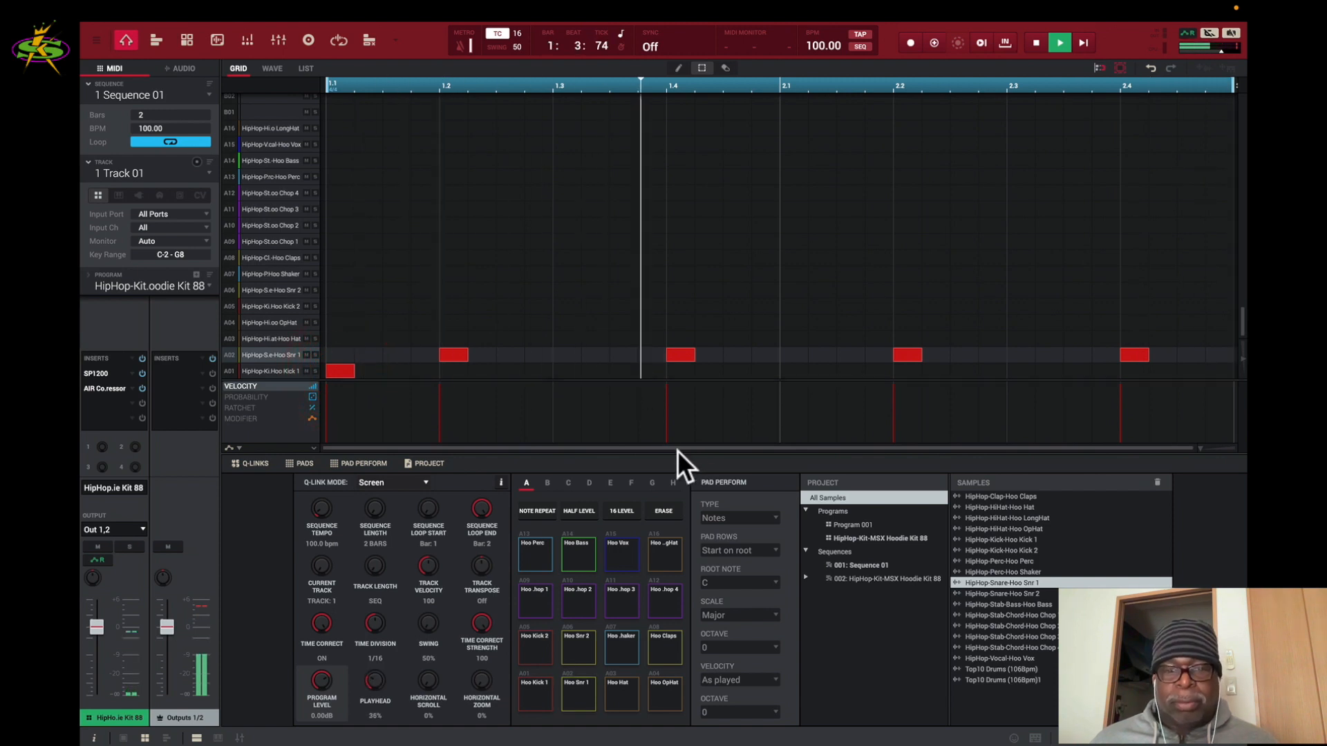
left_click(623, 371)
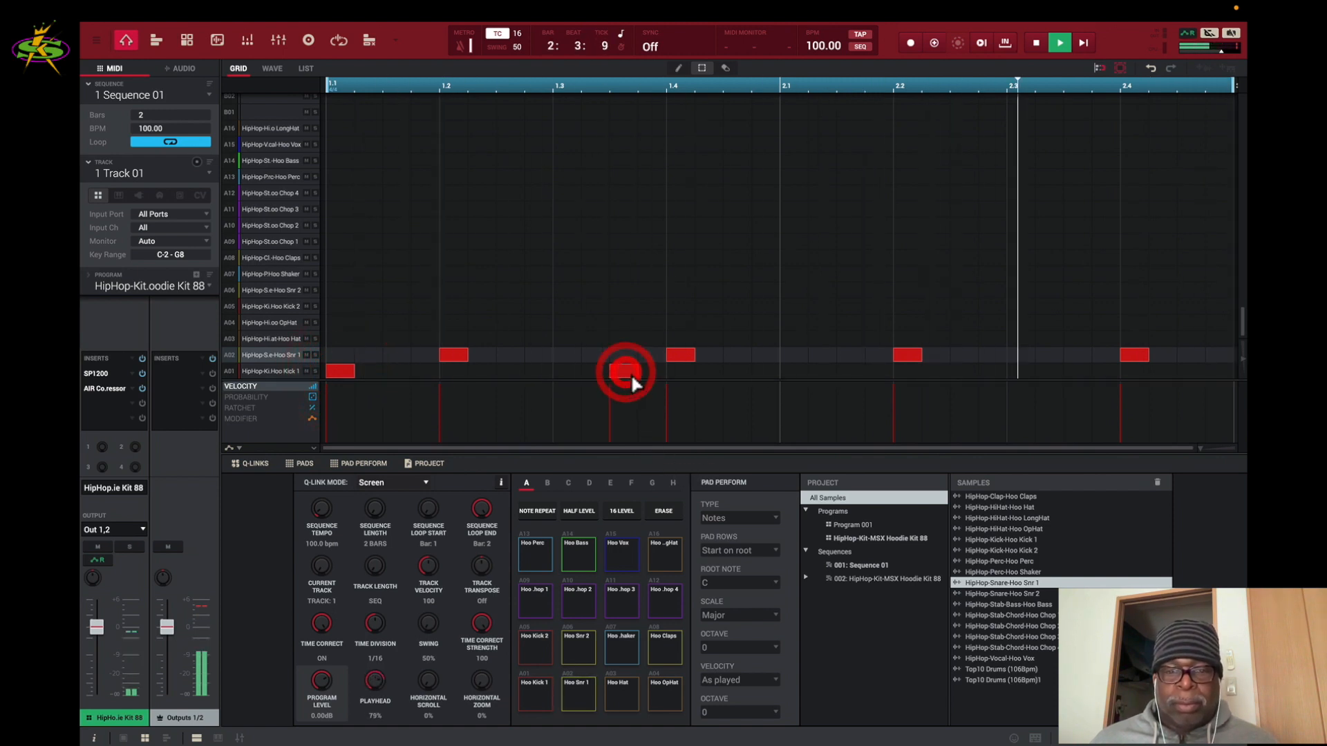
left_click(705, 372)
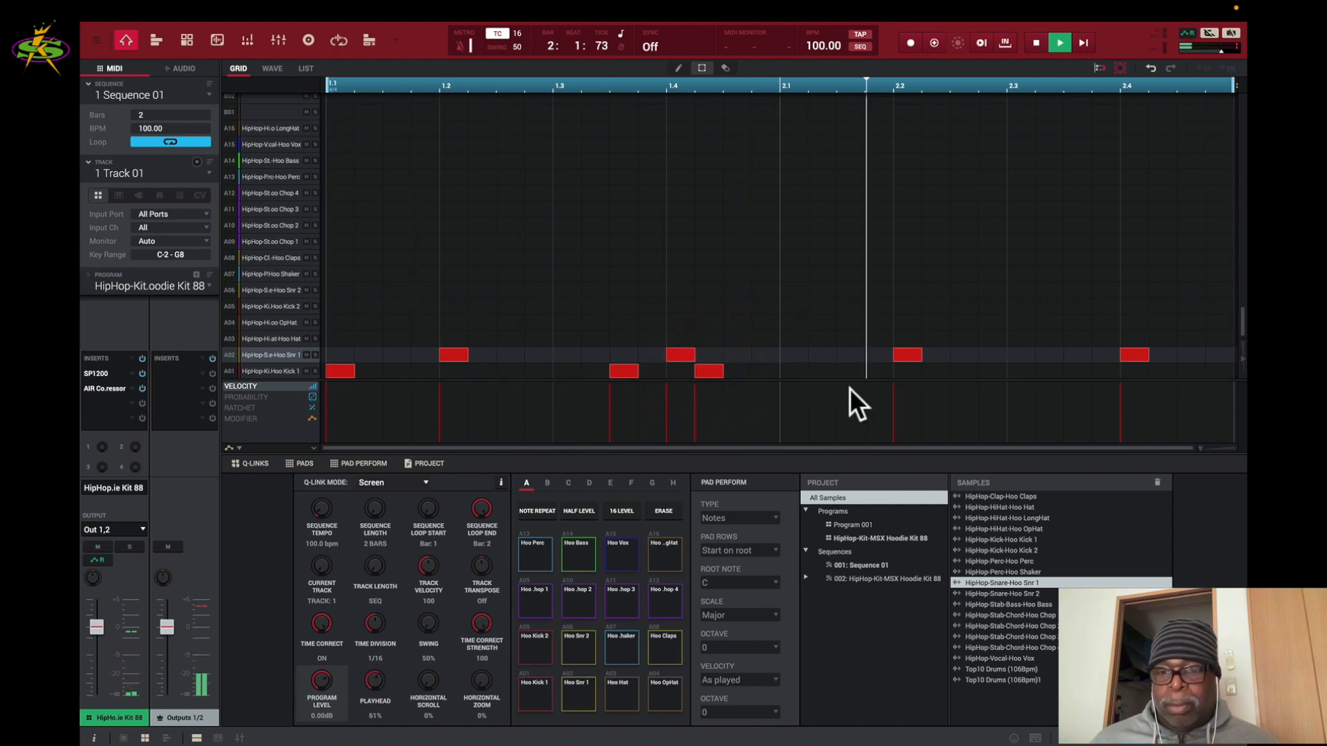
left_click(1080, 371)
left_click(1159, 370)
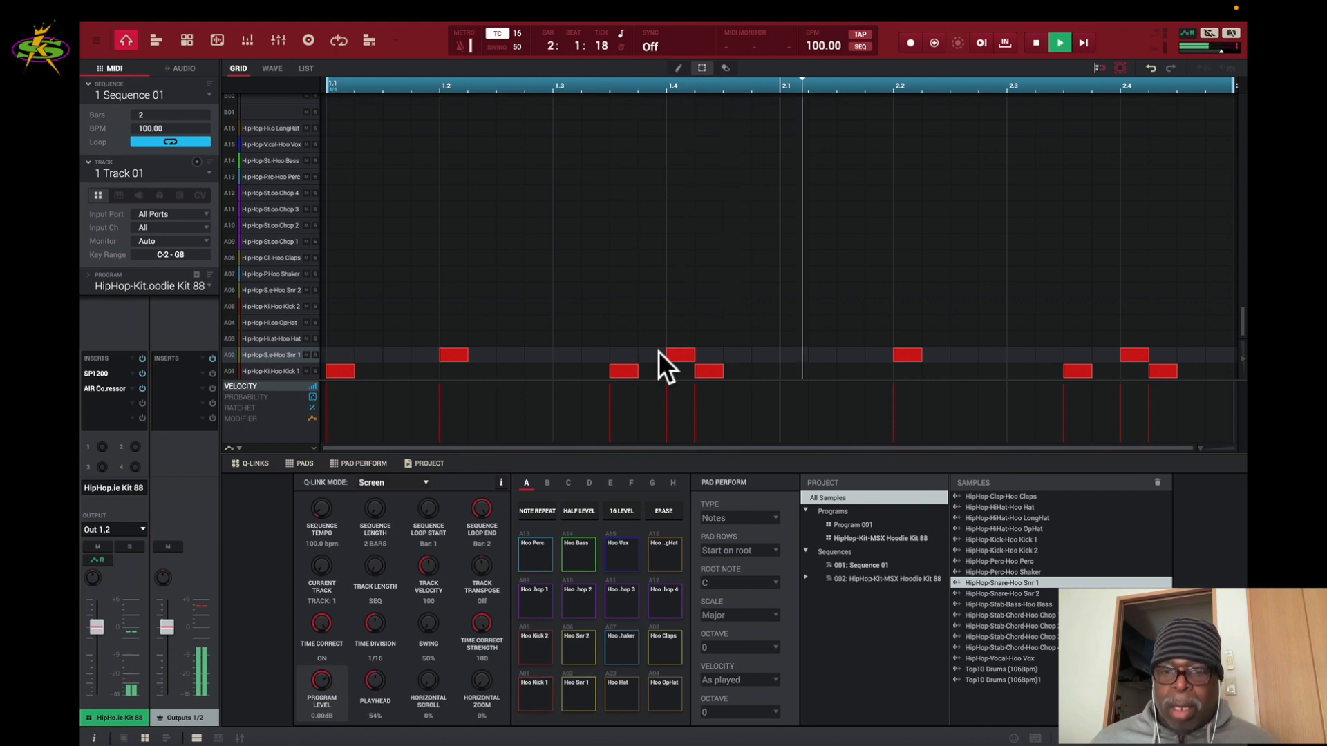
- Add two more Hoo Kick 1 notes in the second bar, on 2.1 and 2.3
left_click(795, 373)
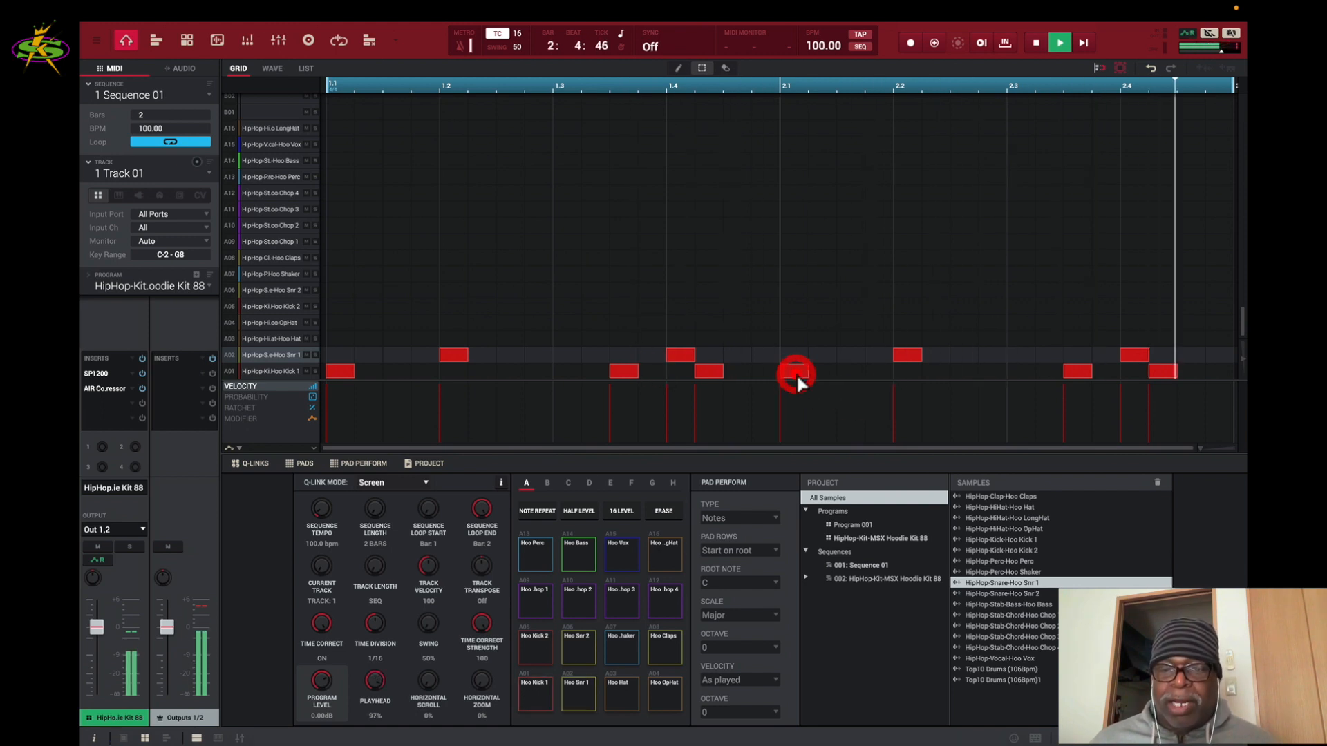
left_click(794, 373)
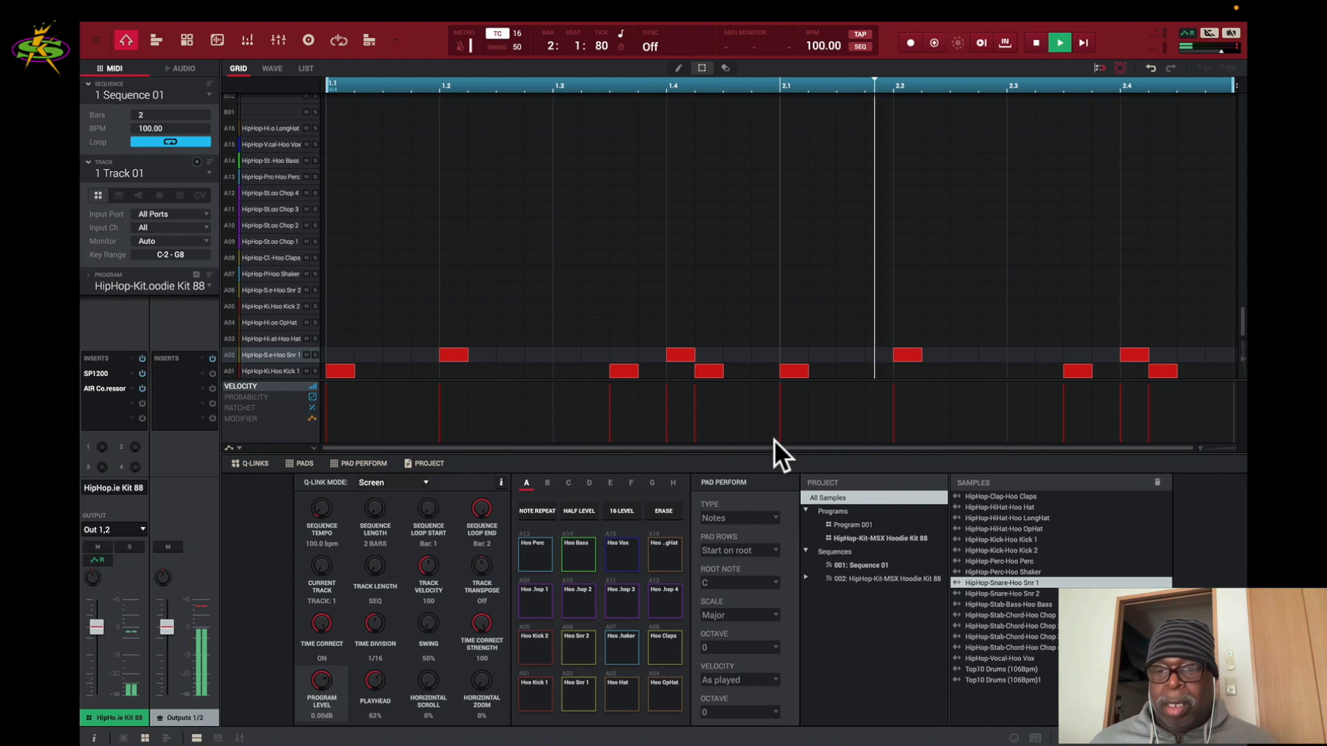
left_click(1013, 370)
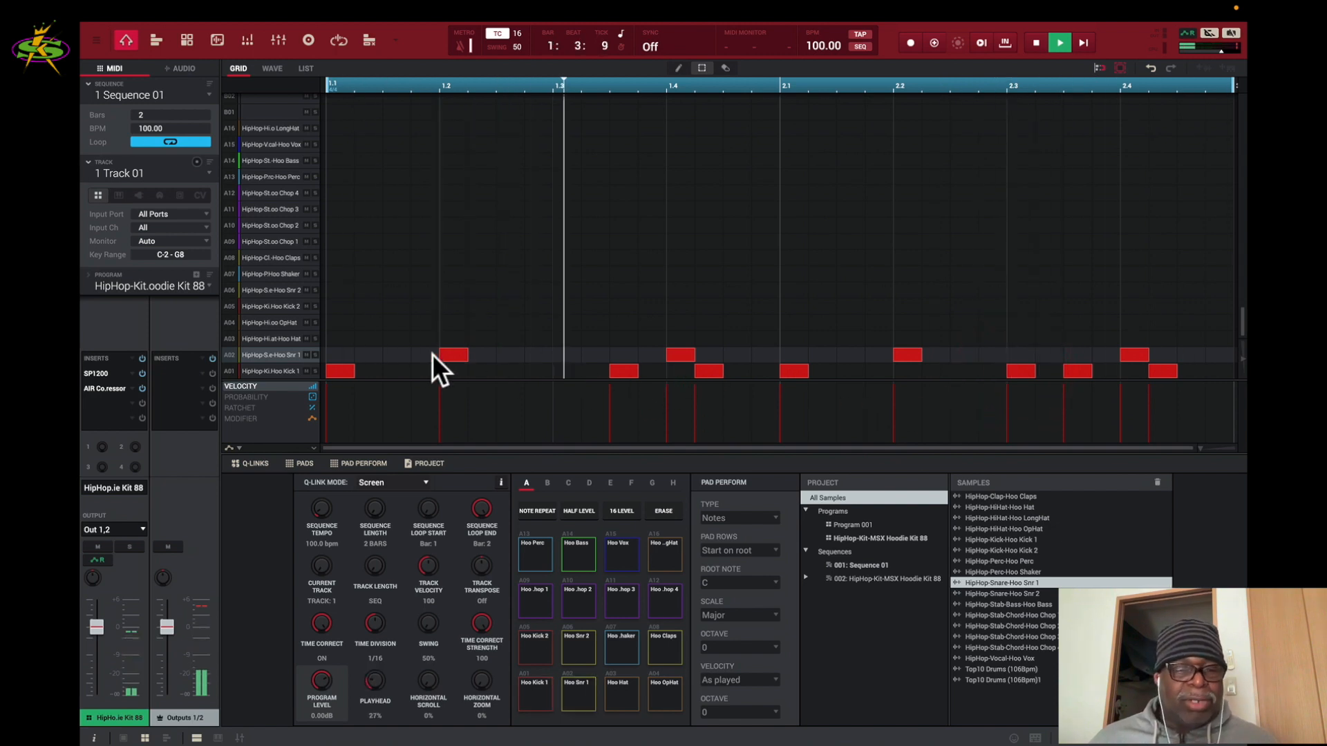
- Stop playback, set the sequence tempo to 90 BPM, and play the loop at that tempo
key("space")
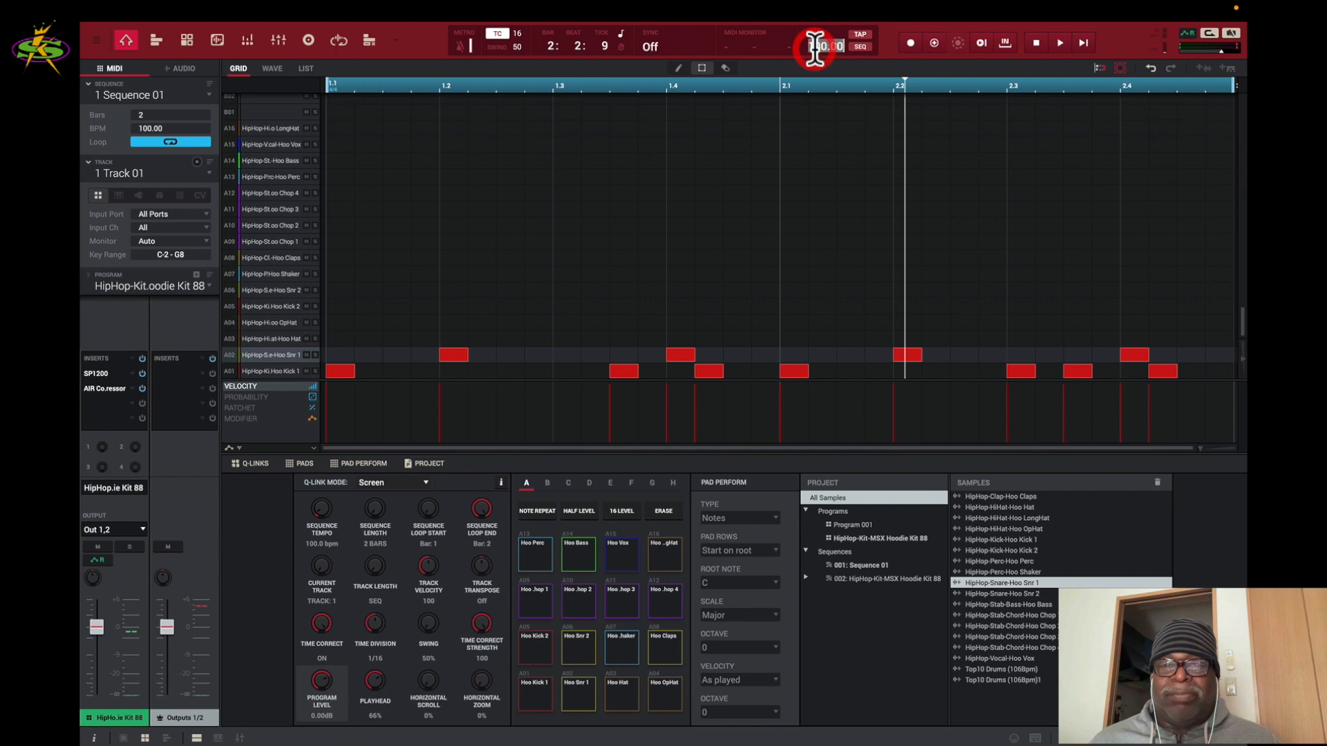
type("0")
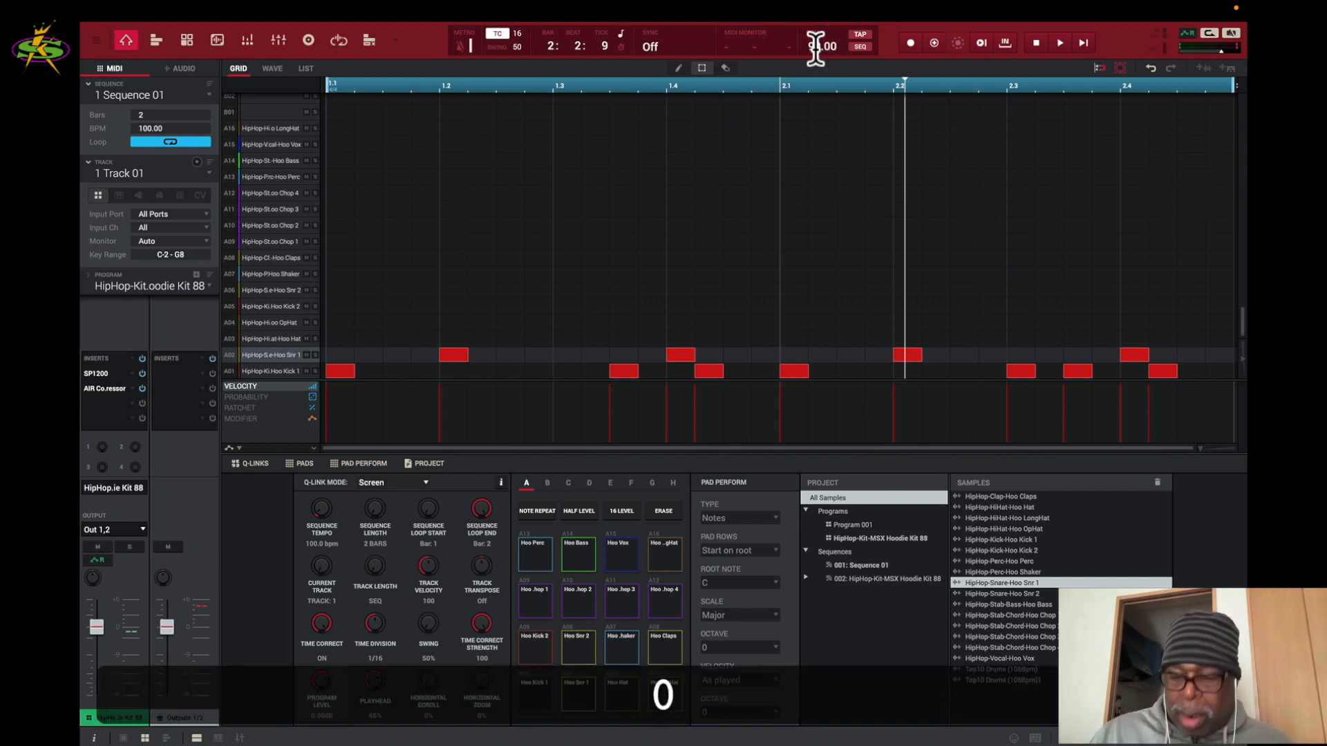
key("space")
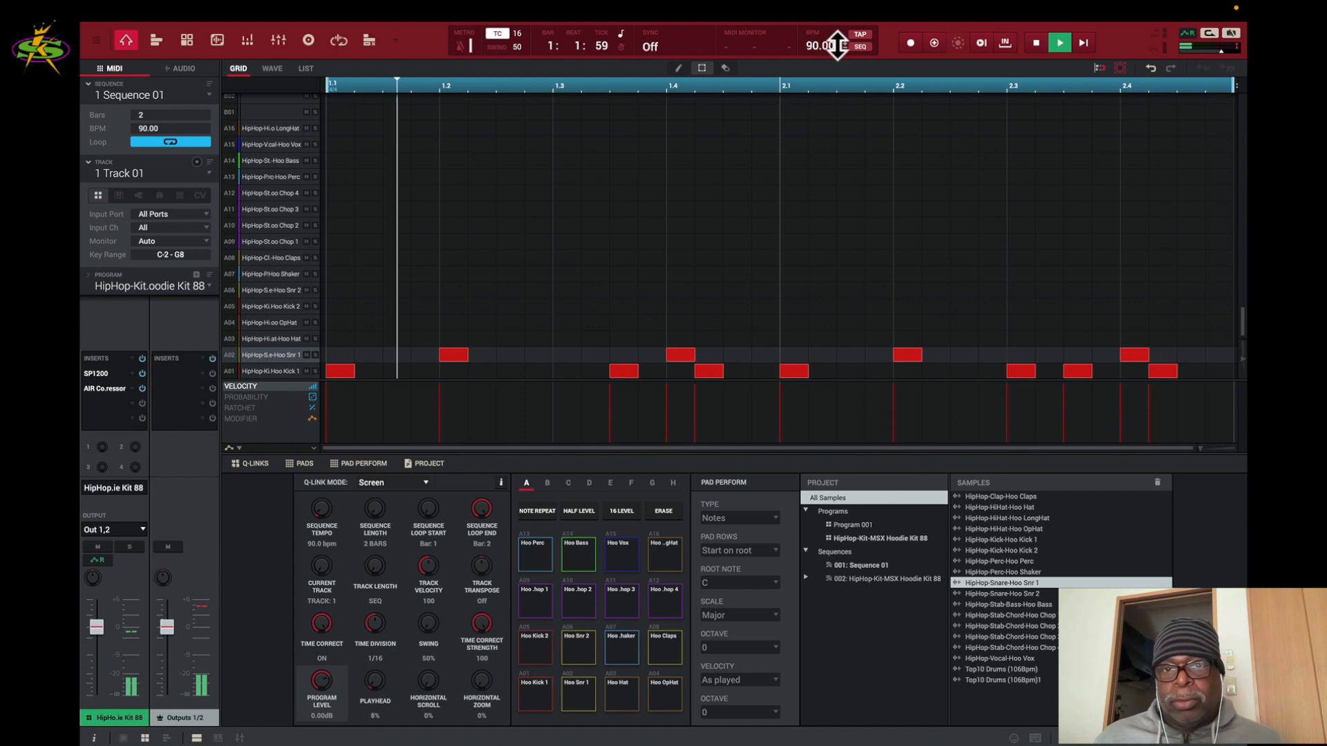
- Set the sequence tempo to 110 BPM and play the loop at that tempo
left_click_drag(815, 48, 815, 49)
type("1")
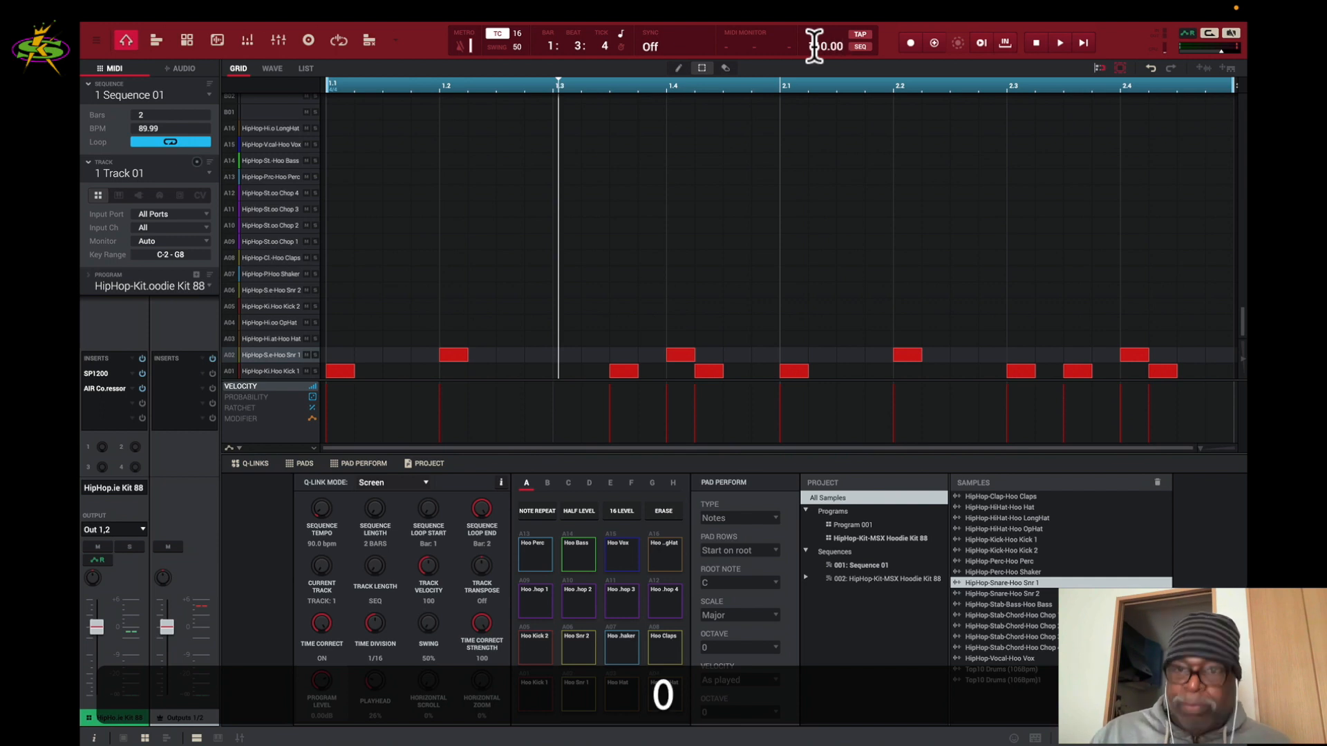
type("10")
key("Return")
key("space")
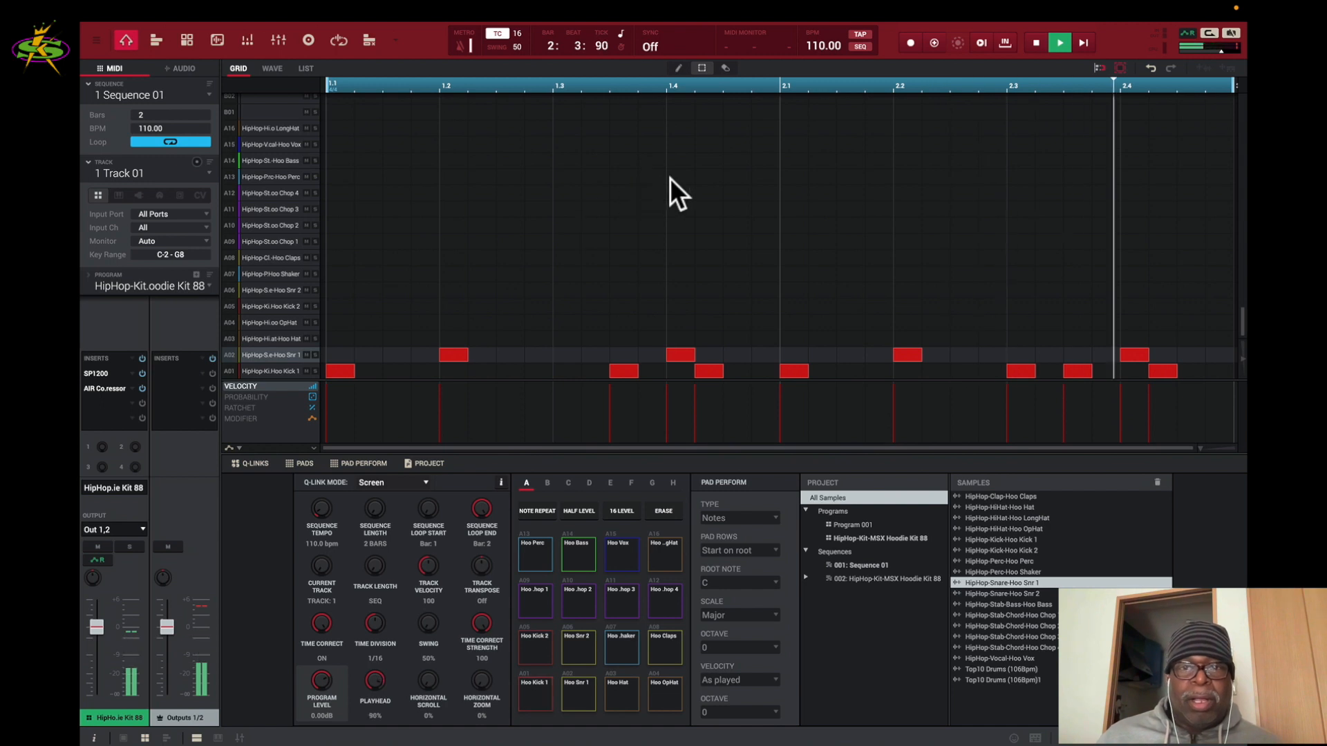
- Try filling the Hoo OpHat row with pencilled sixteenth notes across both bars, and undo the fill
left_click(227, 322)
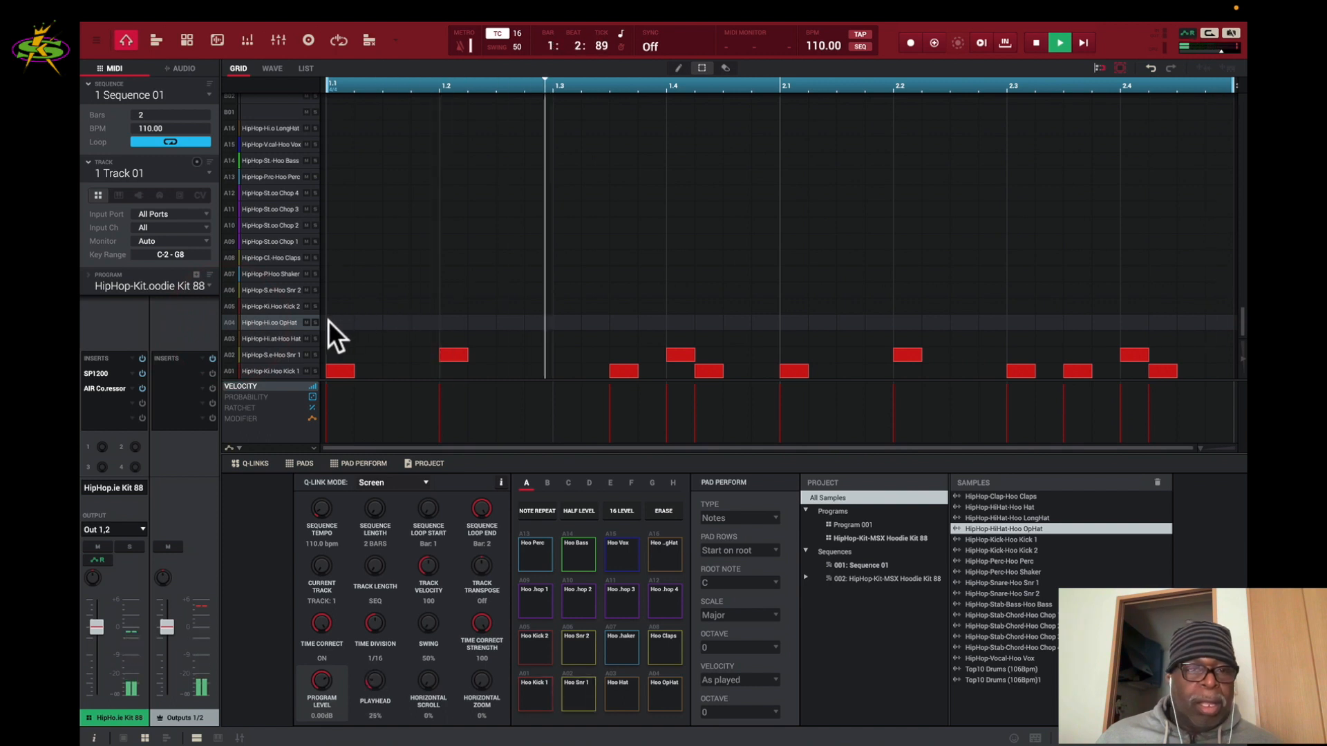
left_click(678, 67)
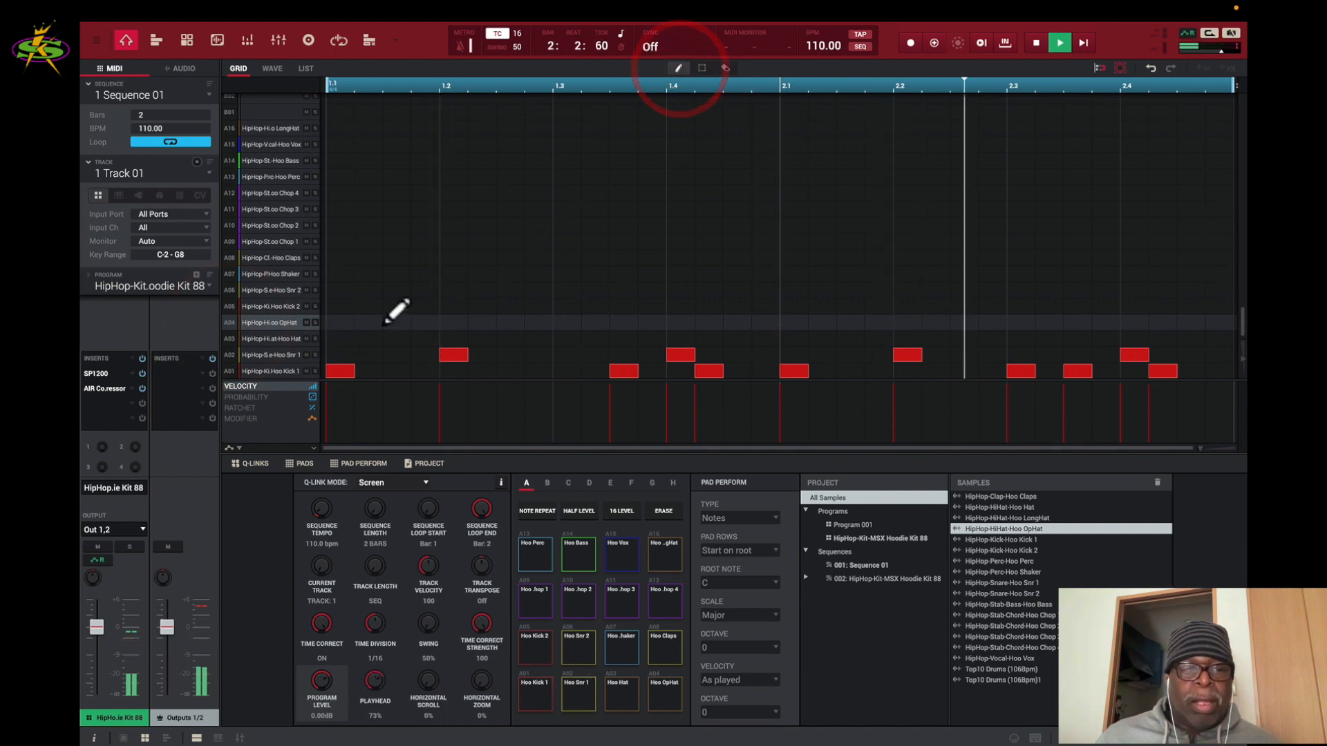
left_click_drag(340, 322, 1210, 304)
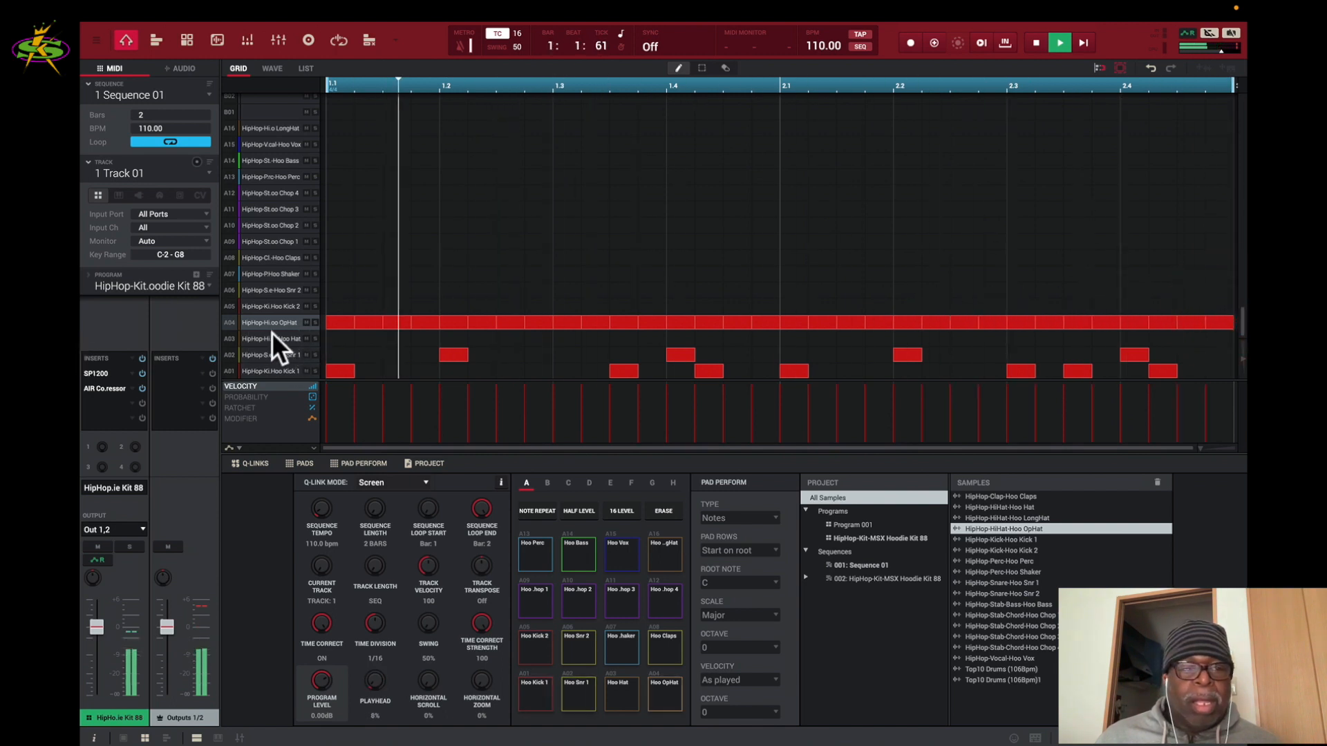
left_click(306, 323)
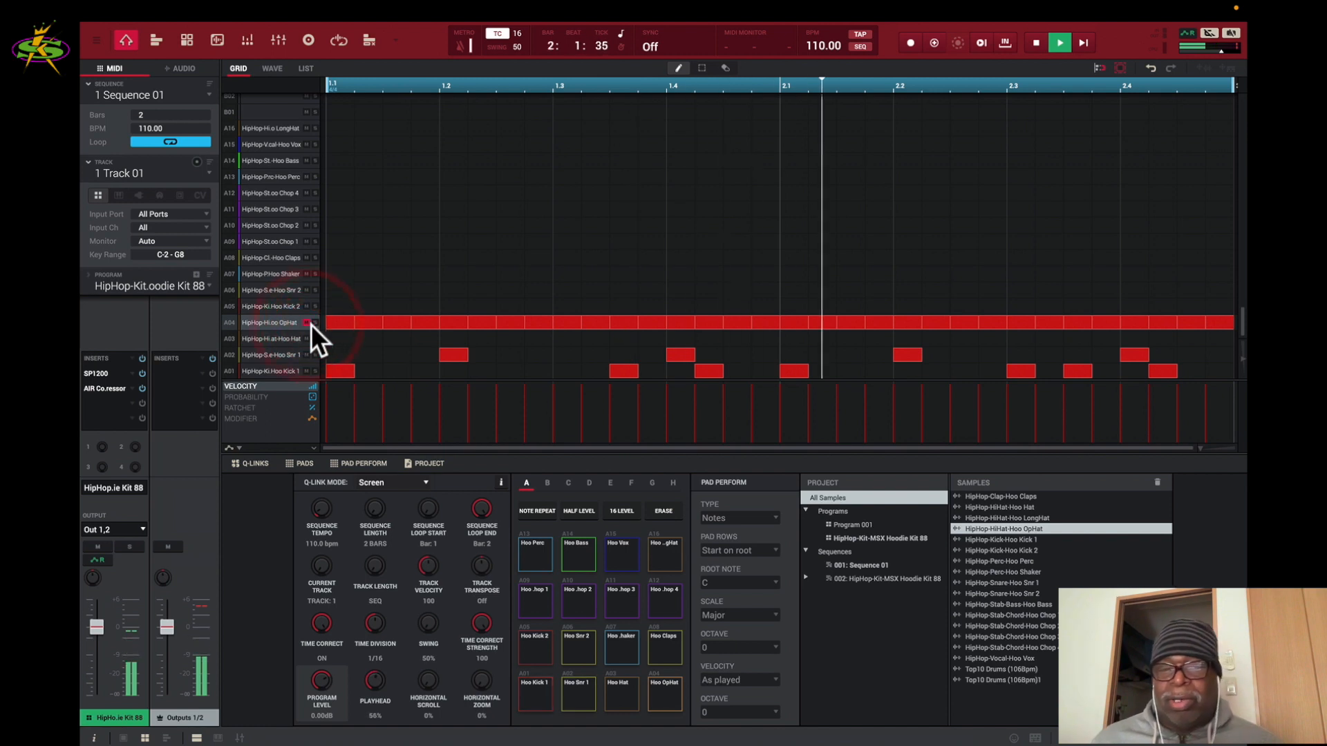
key("super+z")
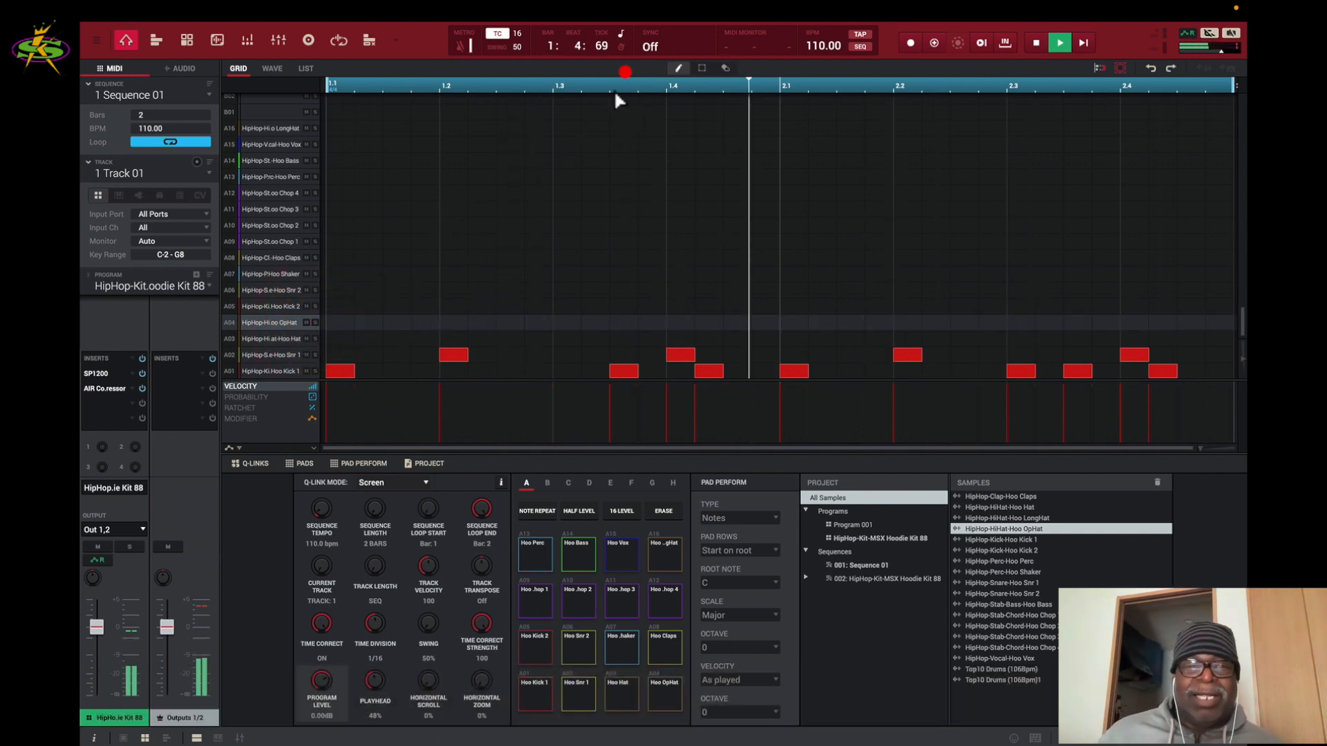
- Set the time correct division to 8 and fill the Hoo OpHat row with eighth notes across both bars
left_click(518, 32)
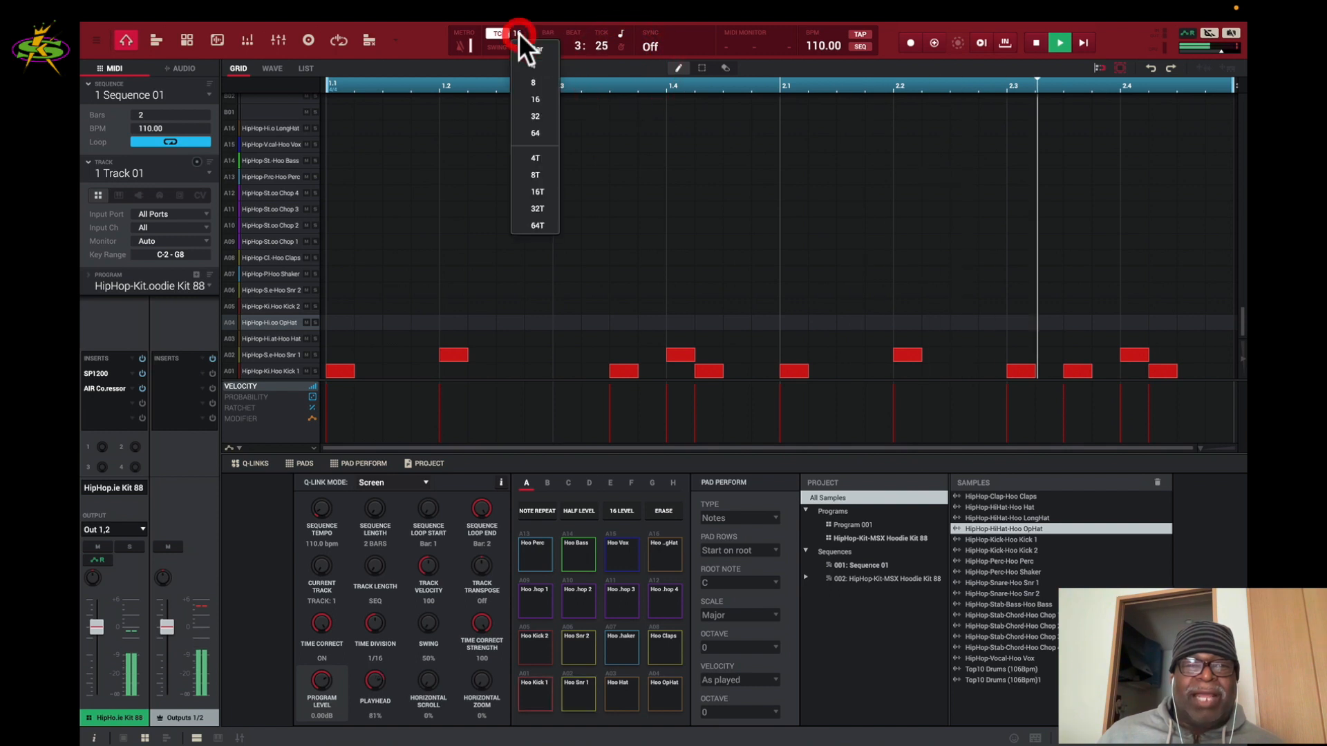
left_click(537, 82)
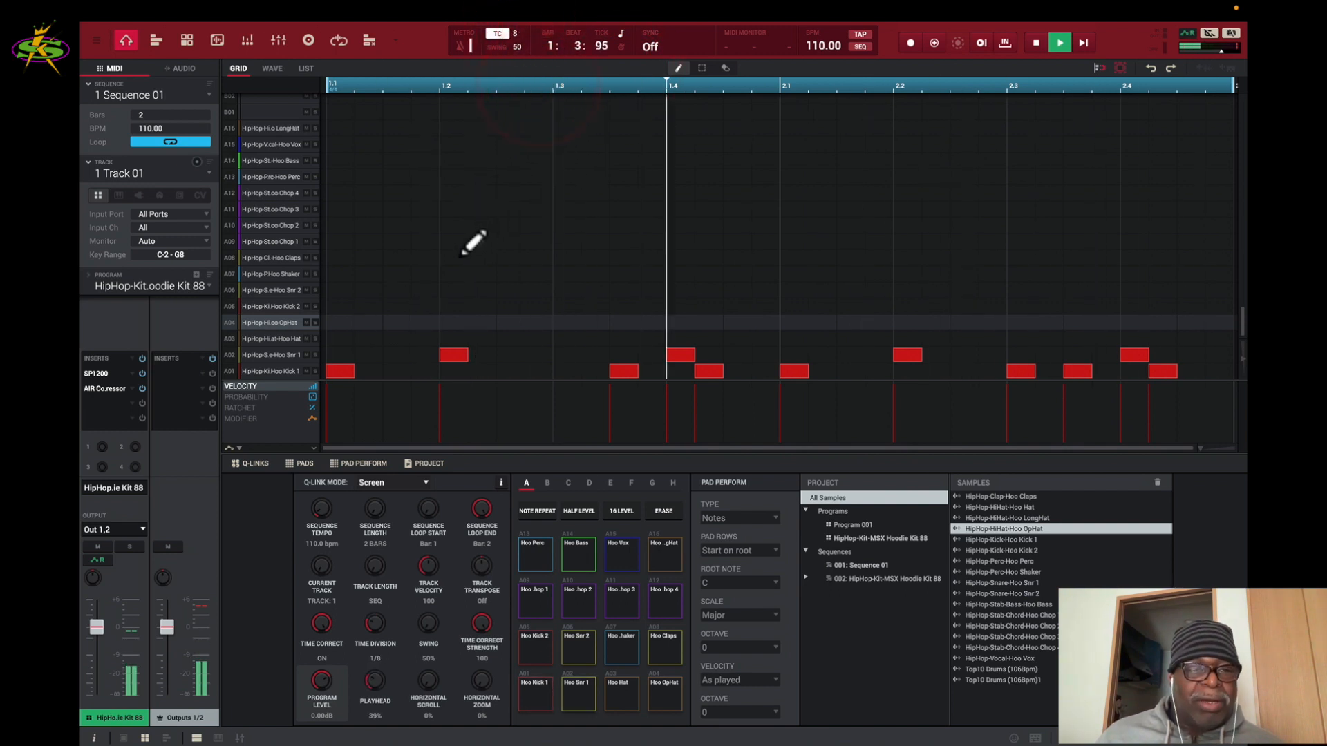
mouse_move(330, 319)
left_mouse_down()
mouse_move(1216, 321)
mouse_move(990, 277)
left_mouse_up()
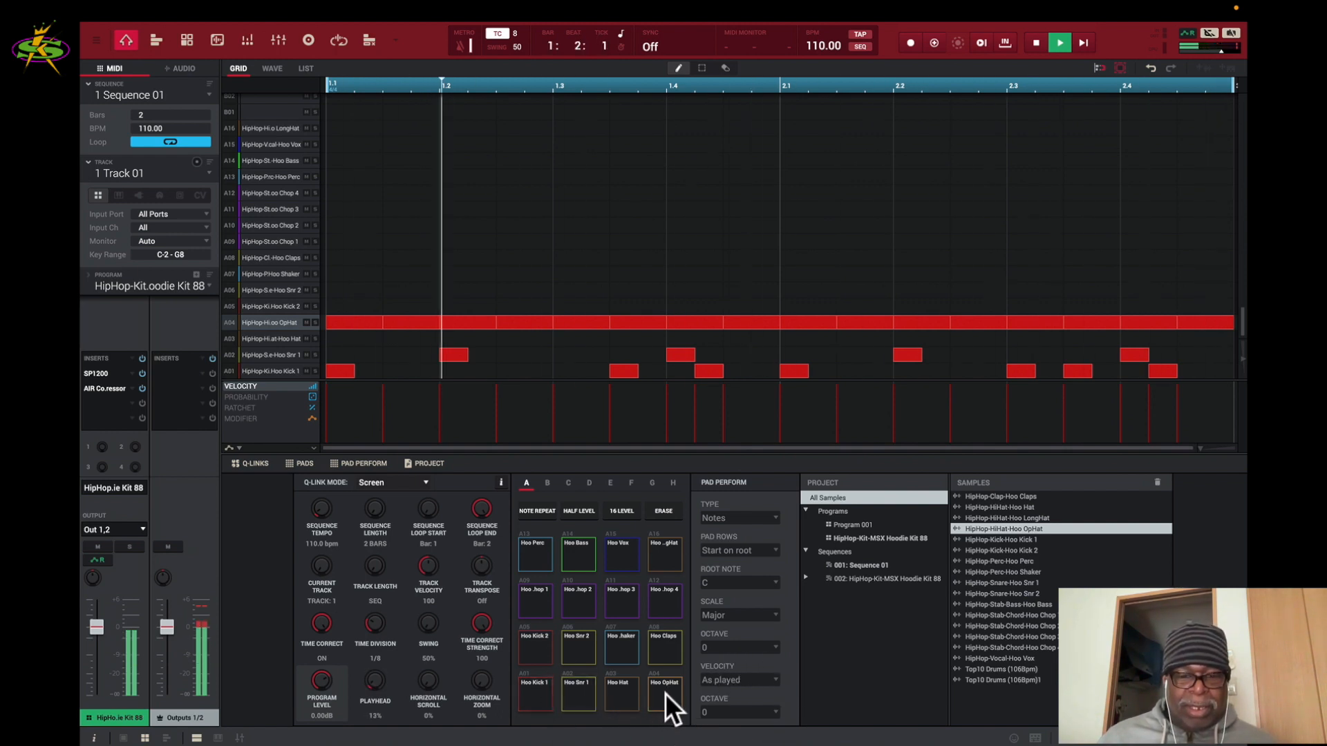
- Switch the Q-Links to Pad Scene mode for the Hoo OpHat pad and lower its level to -29.44 dB, checking it in playback
key("space")
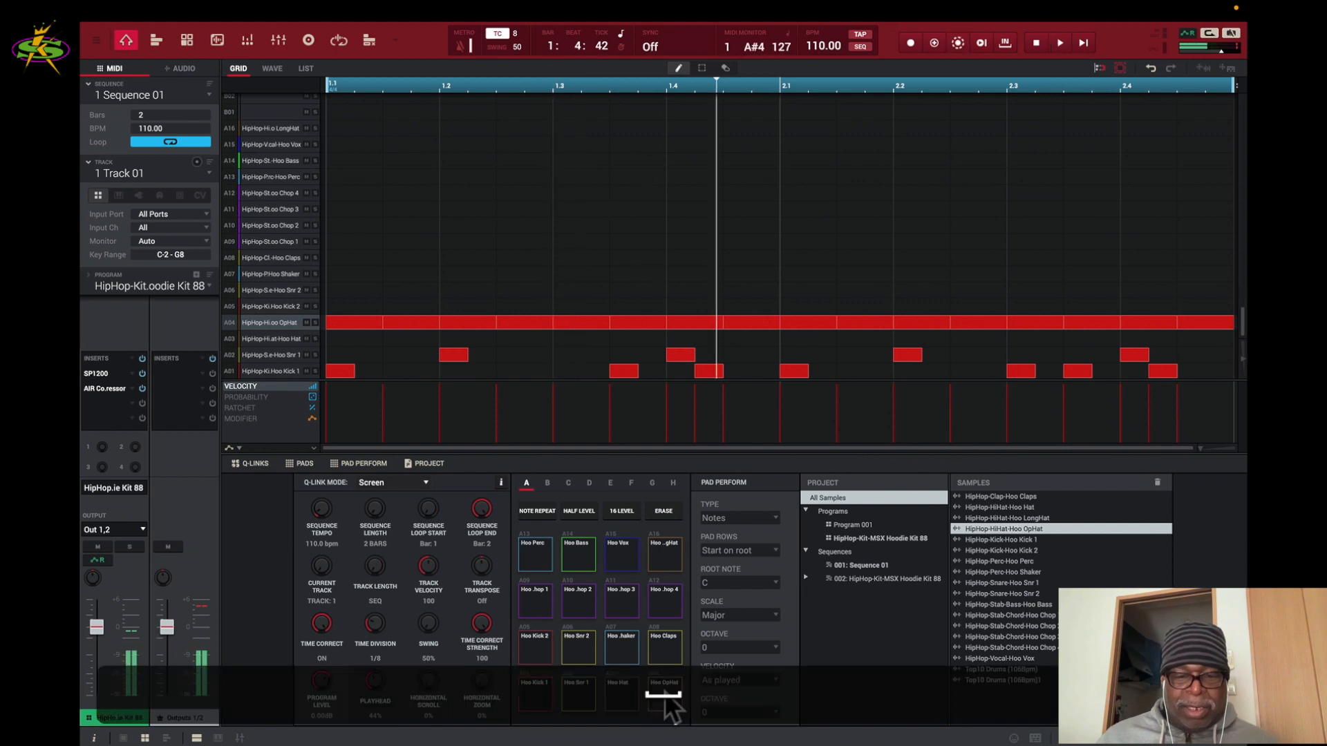
left_click(663, 693)
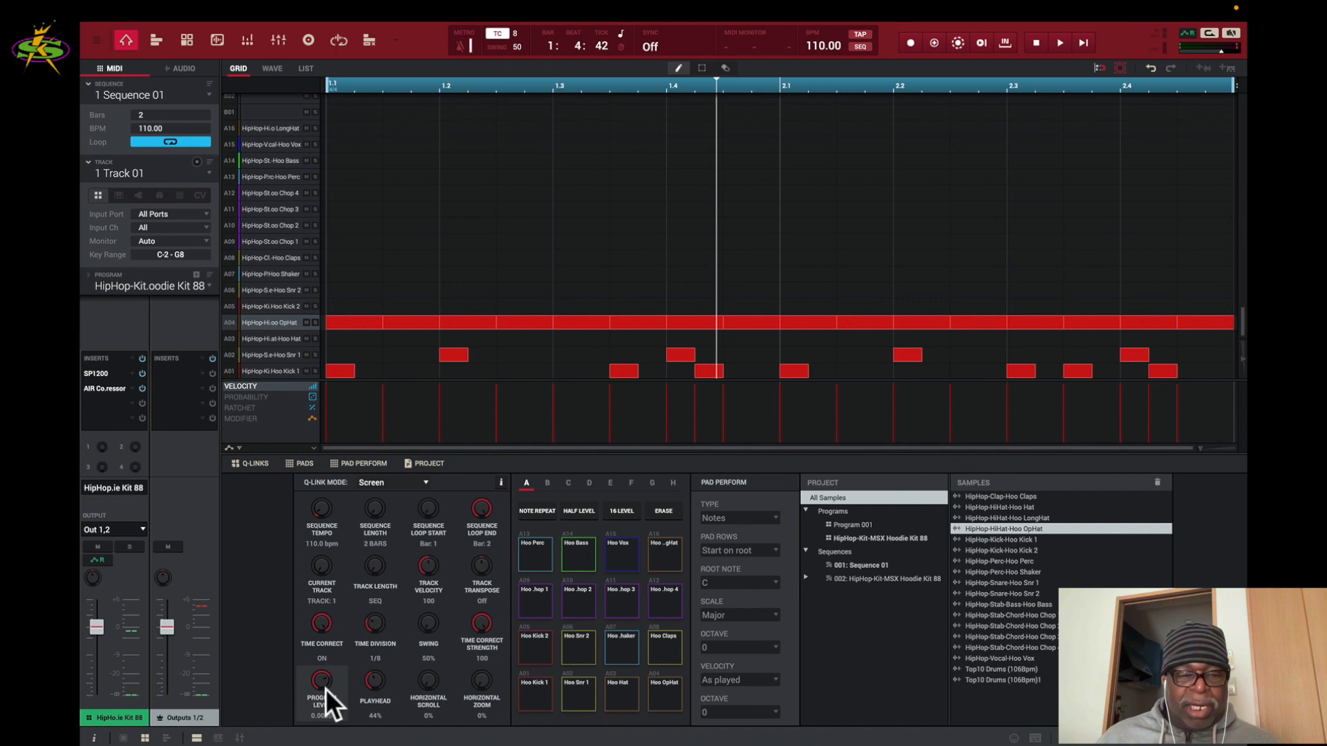
left_click(400, 482)
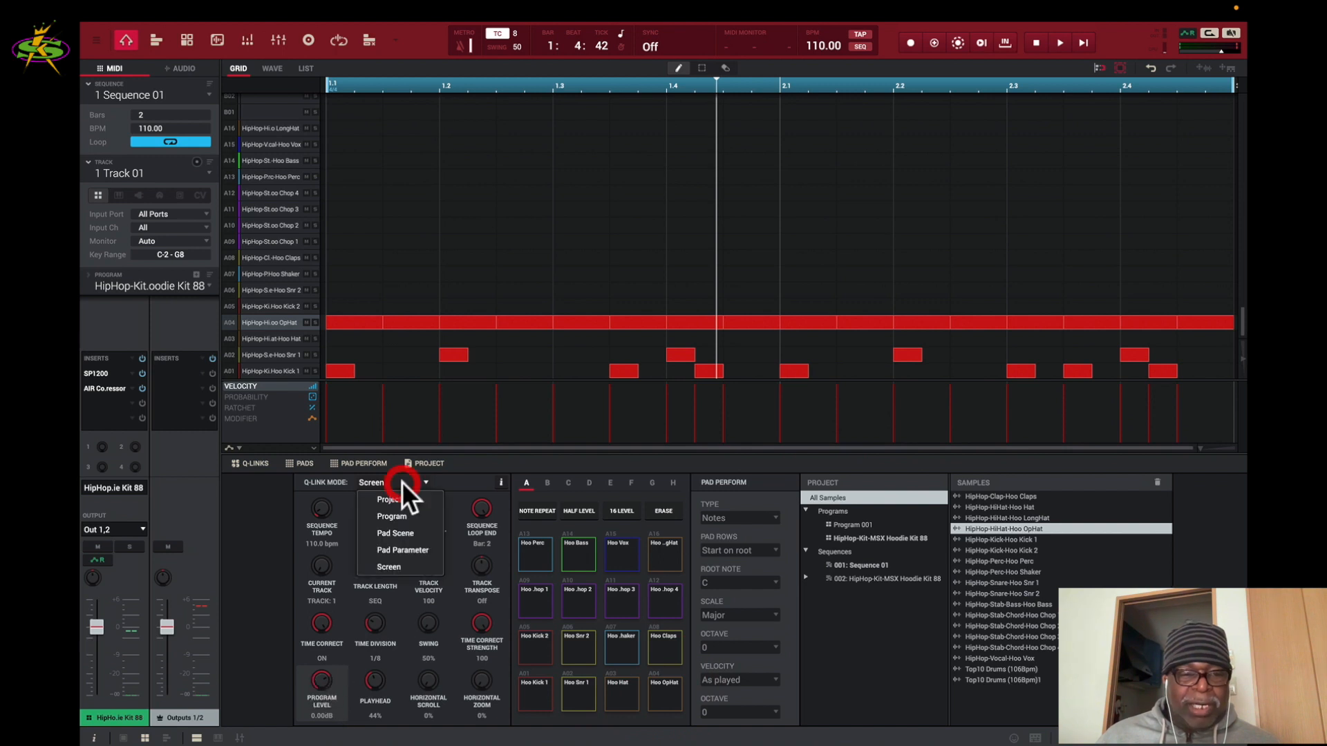
left_click(398, 532)
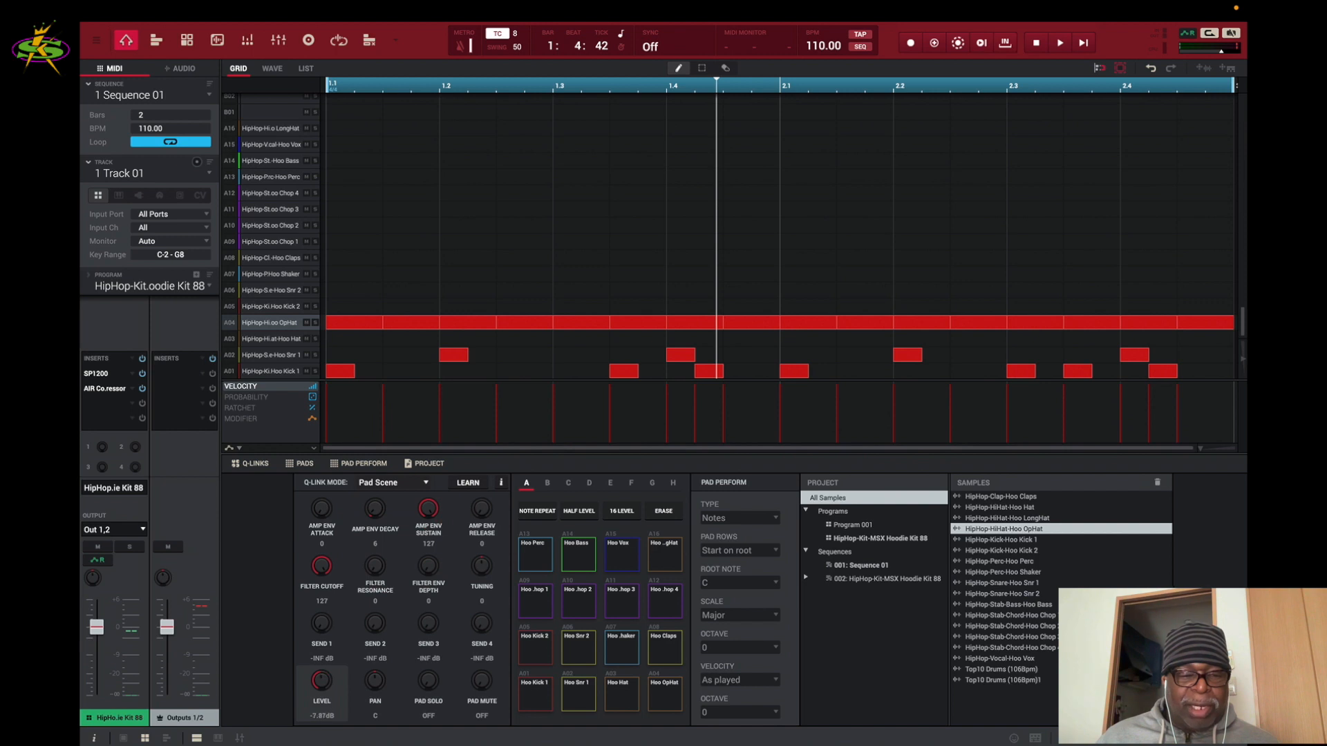
key("space")
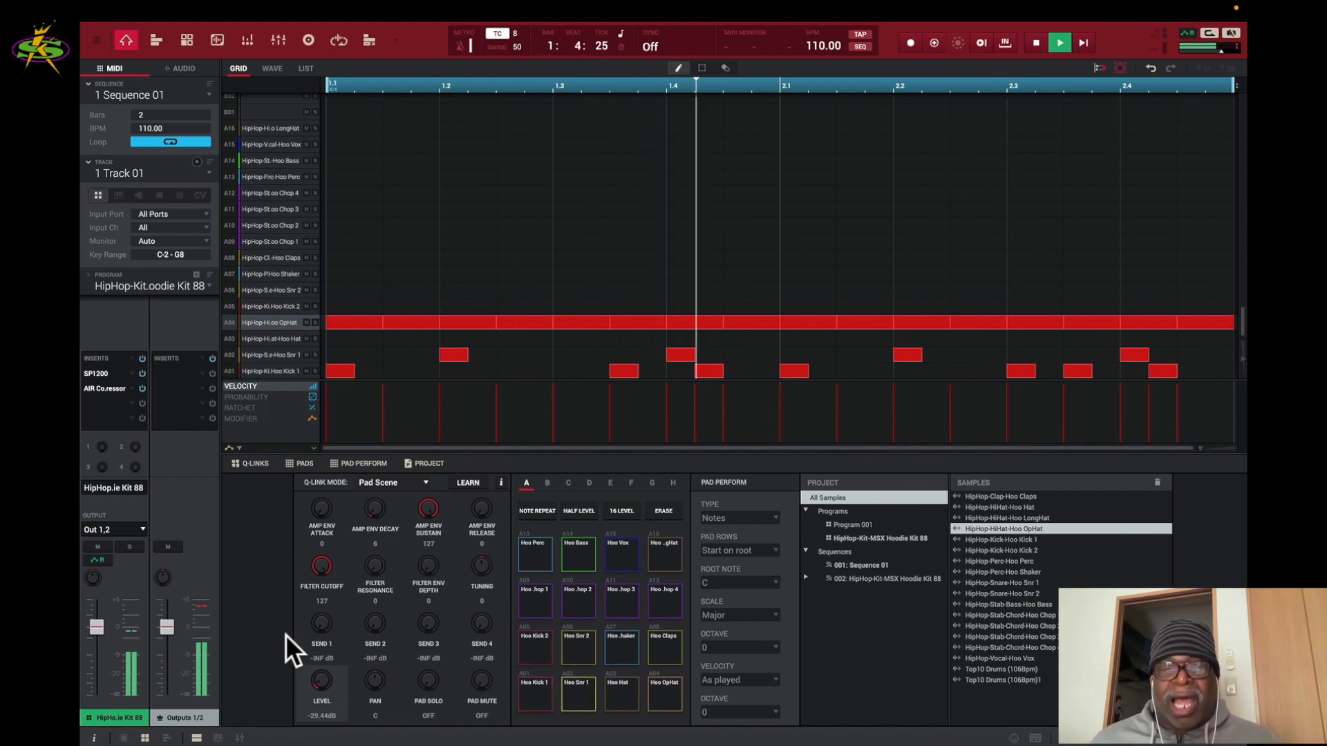
key("space")
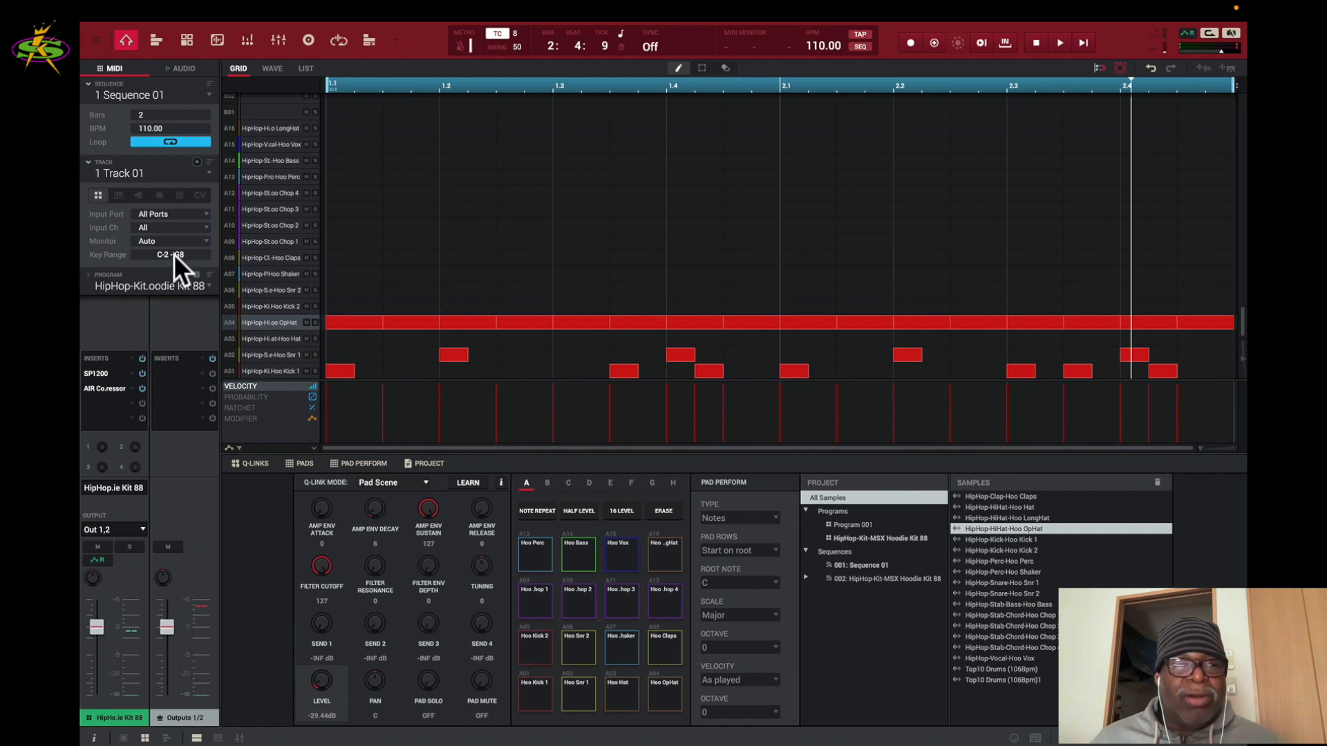
- Select the Top10 Drums region on the audio track and transpose it up 5 semitones while the sequence plays
left_click(182, 69)
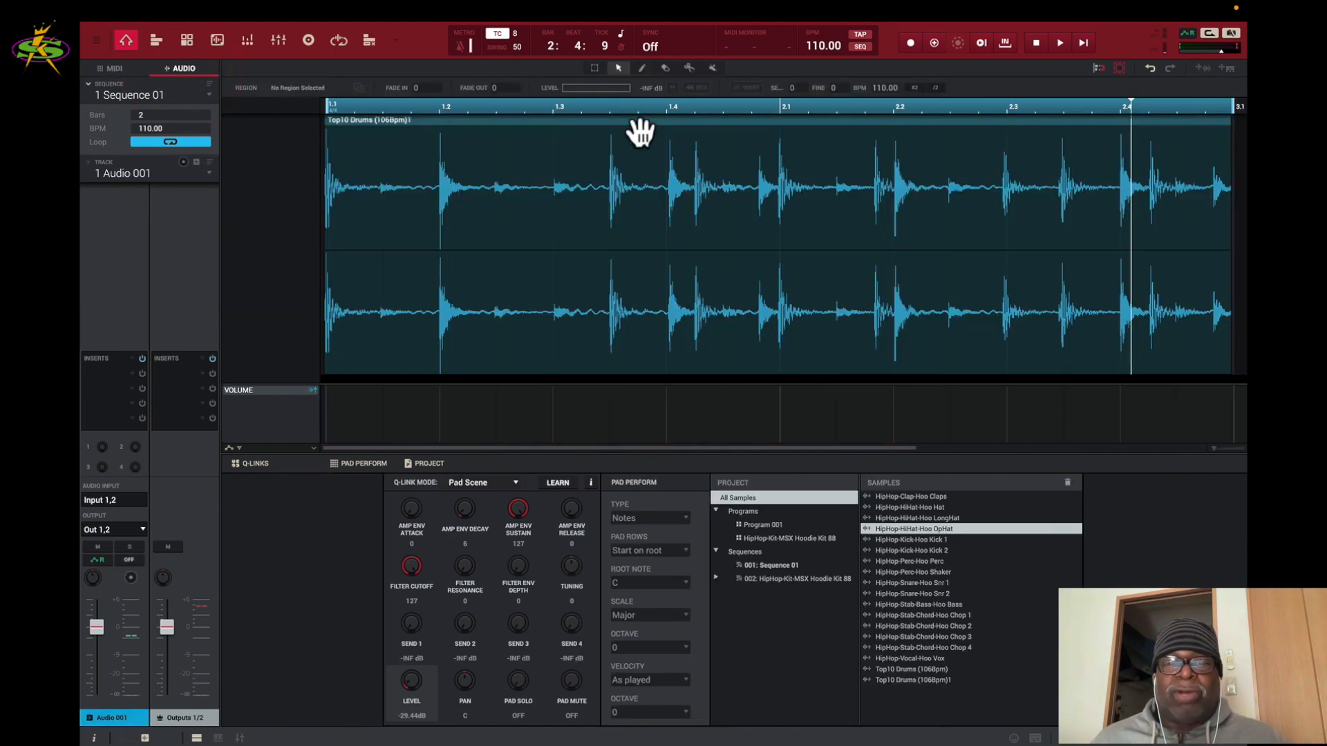
left_click(737, 155)
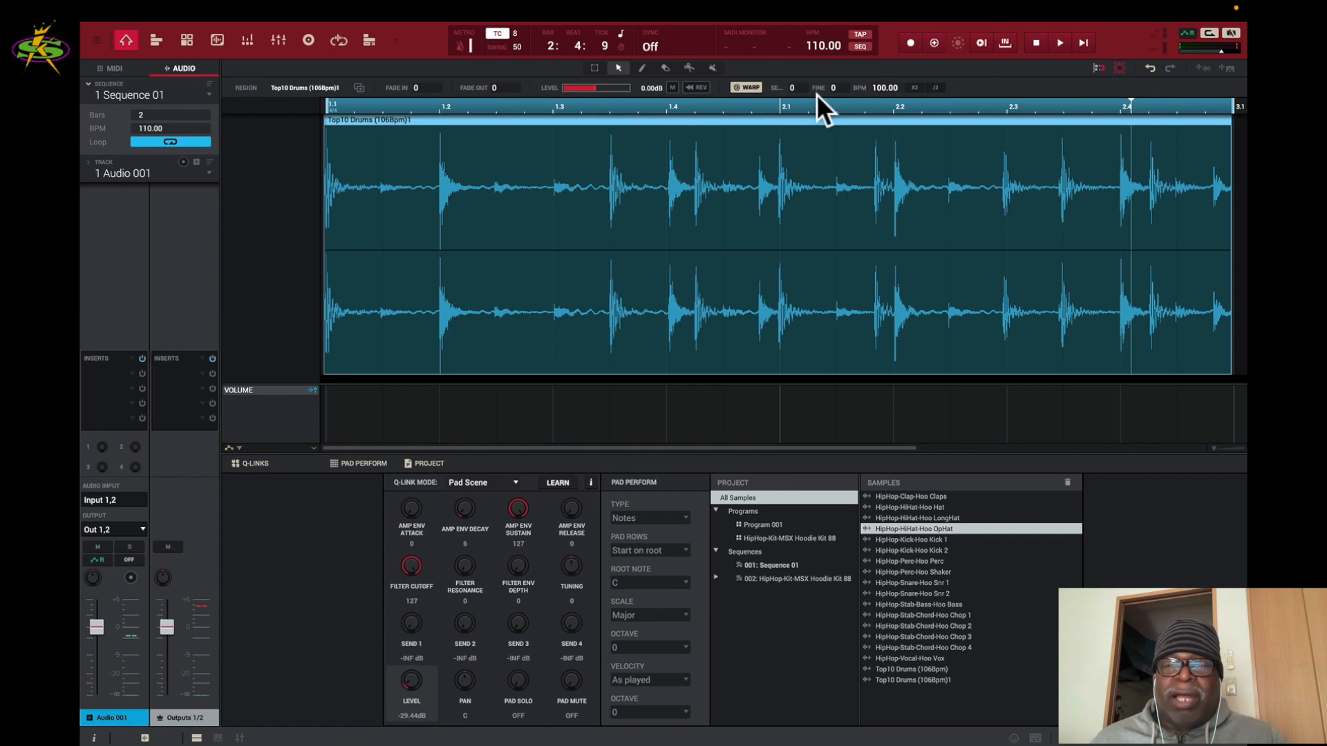
key("space")
scroll(804, 87, "up", 5)
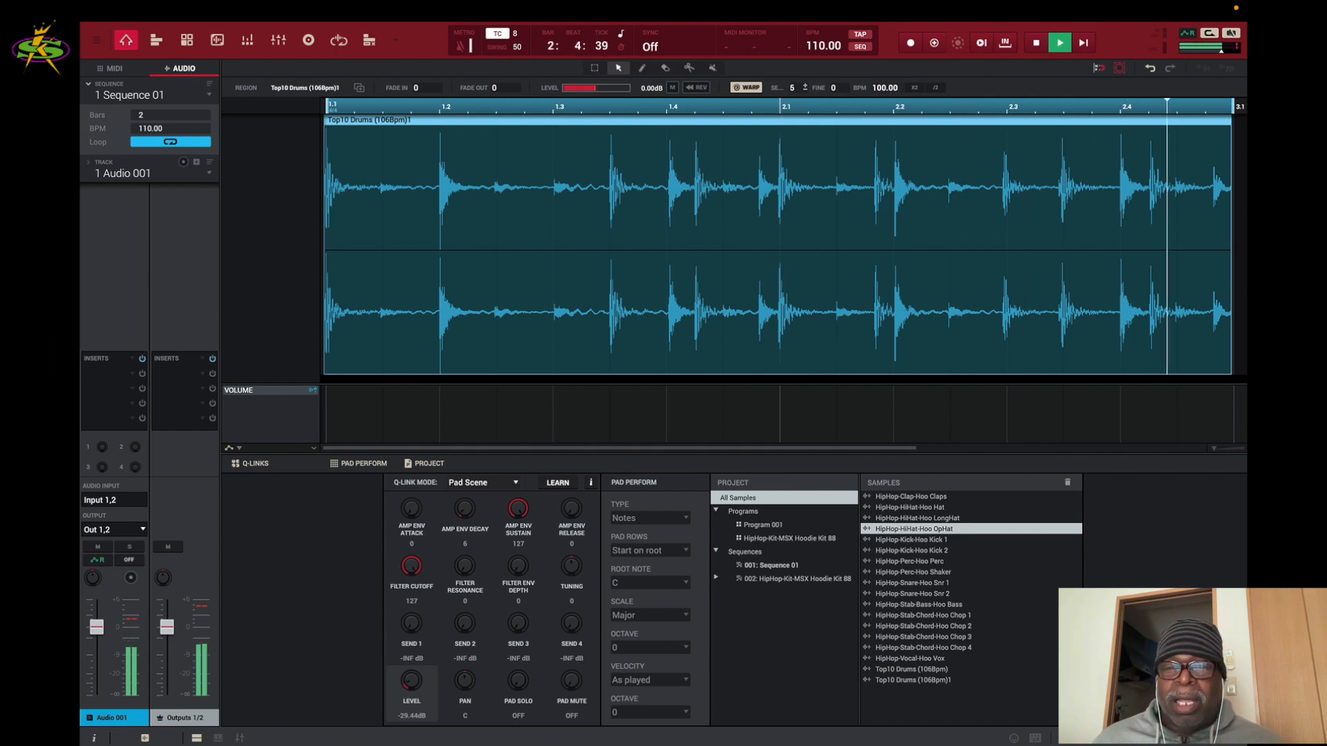
- Set the drum loop region's transposition to -2 semitones during playback, and stop the sequence
left_click(807, 84)
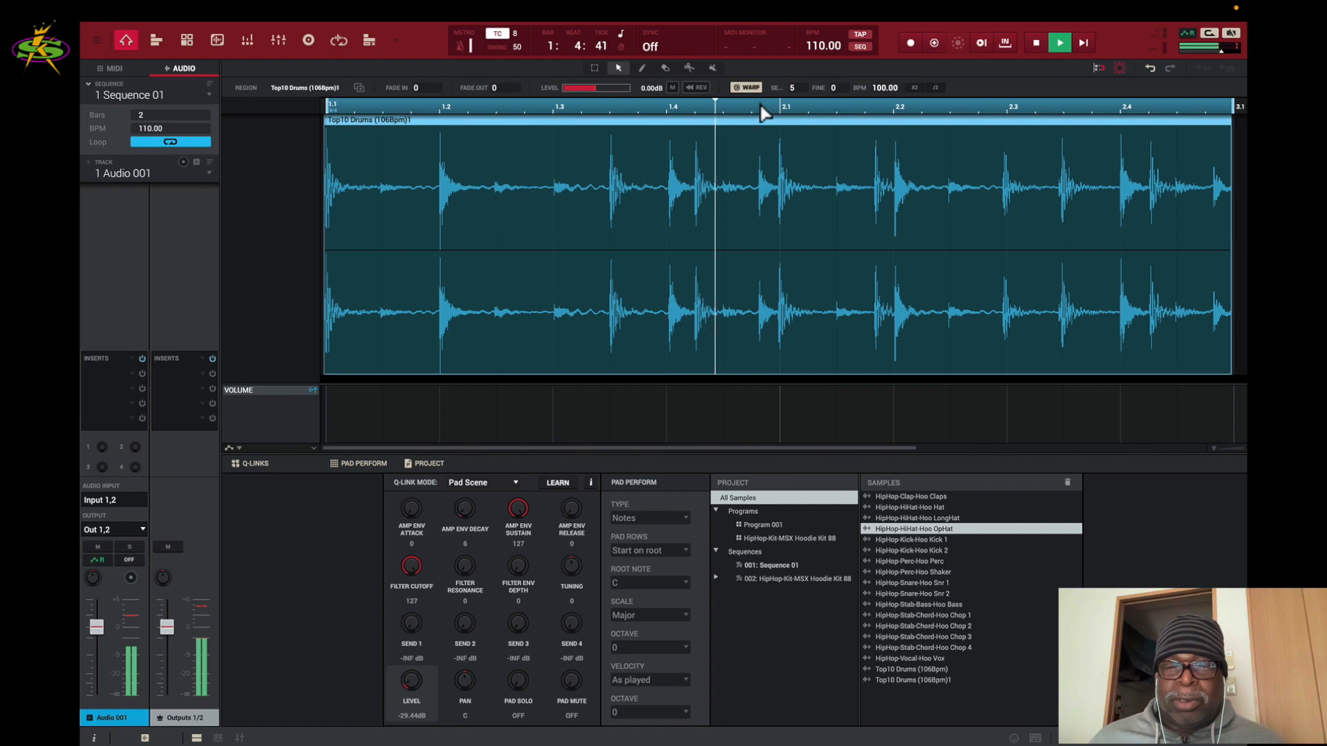
mouse_move(791, 88)
left_mouse_down()
mouse_move(791, 117)
mouse_move(798, 89)
left_mouse_up()
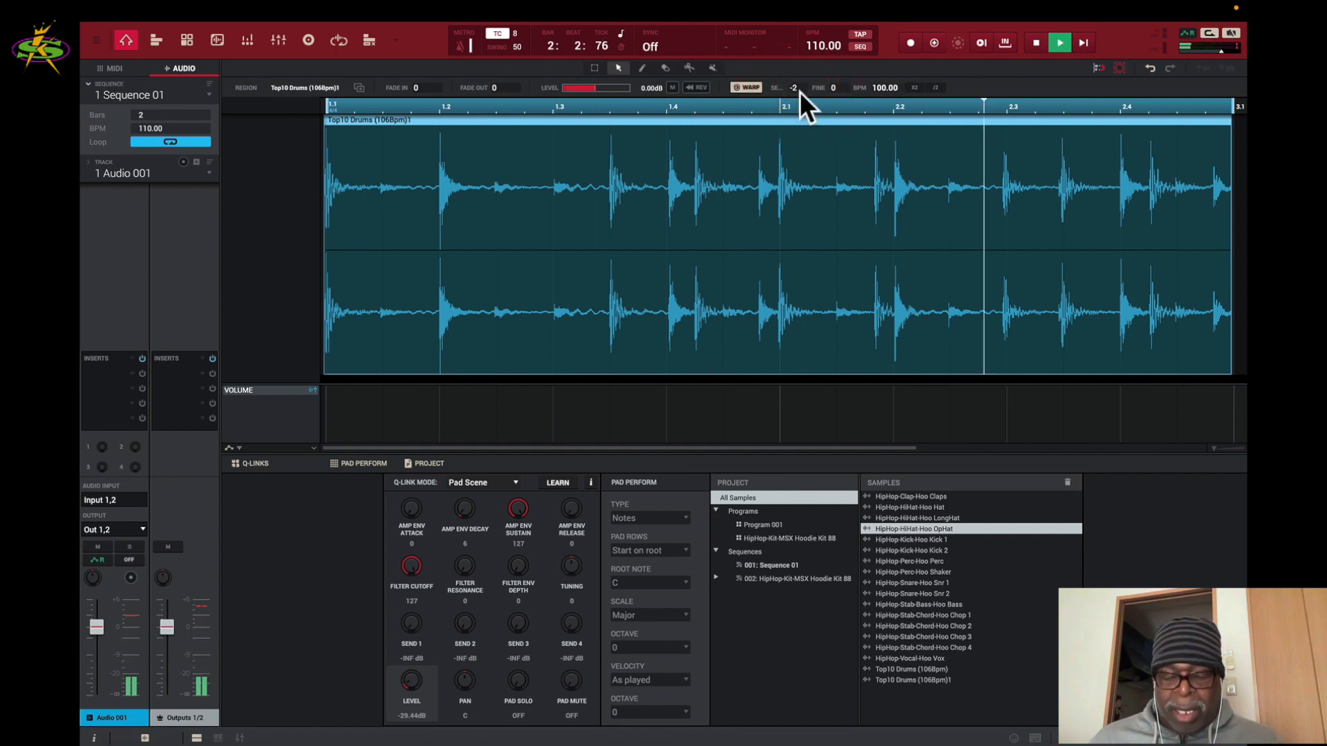
key("space")
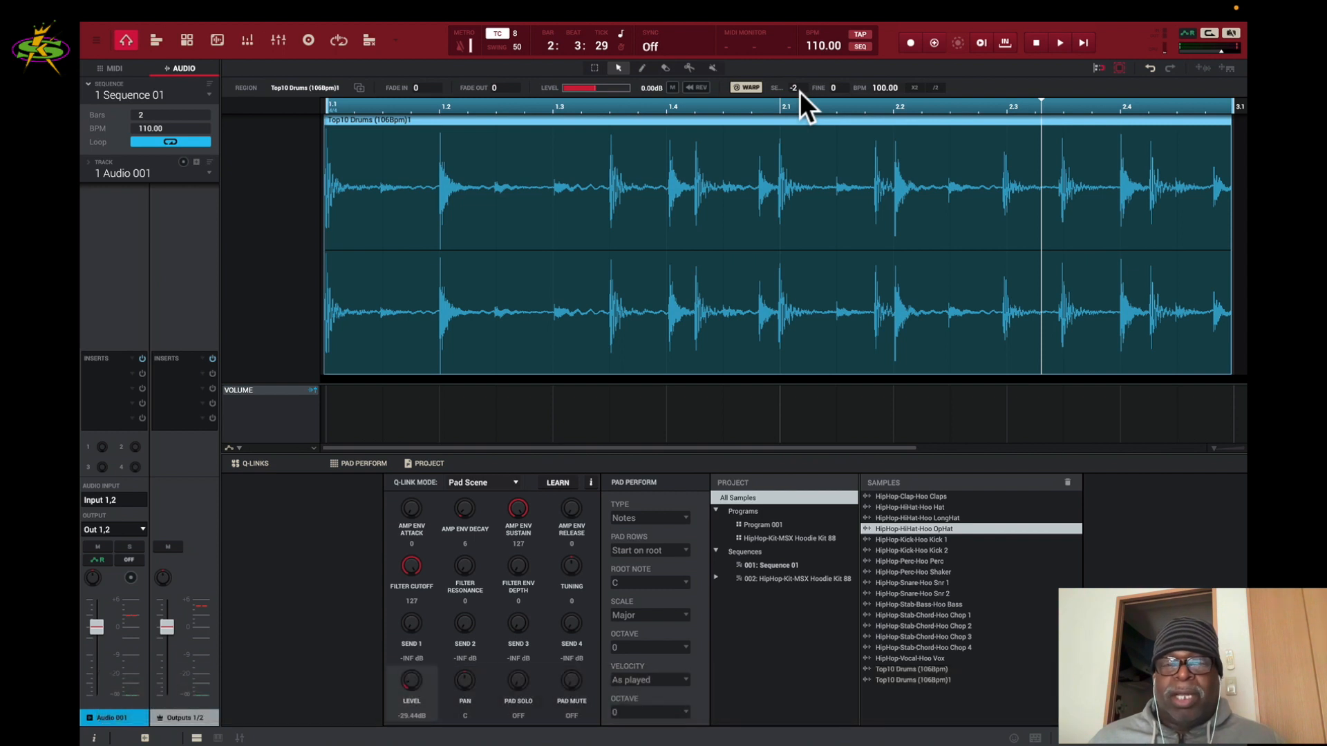